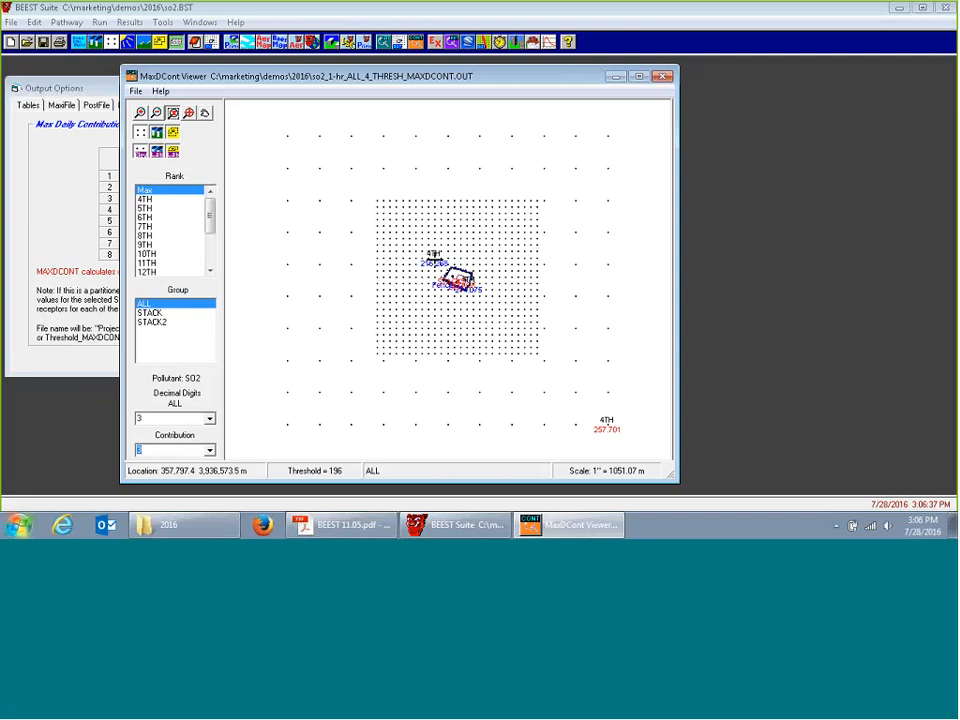
# Display the 4TH rank concentrations for source group ALL around the facility fence line.
pyautogui.moveTo(441, 259); pyautogui.dragTo(484, 300)
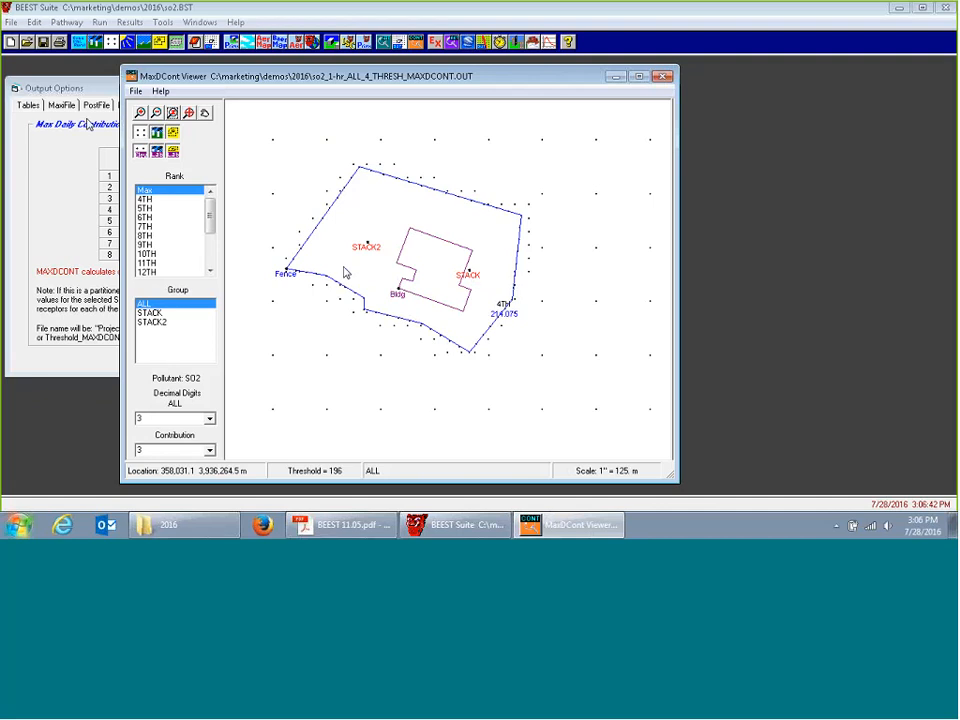
pyautogui.click(157, 114)
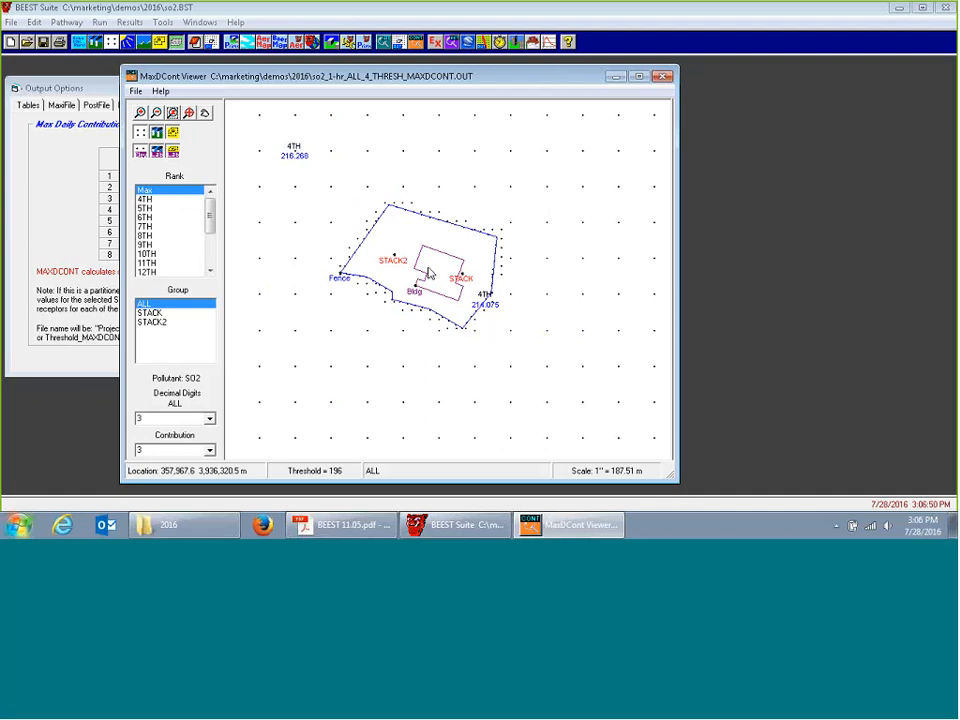
pyautogui.click(151, 201)
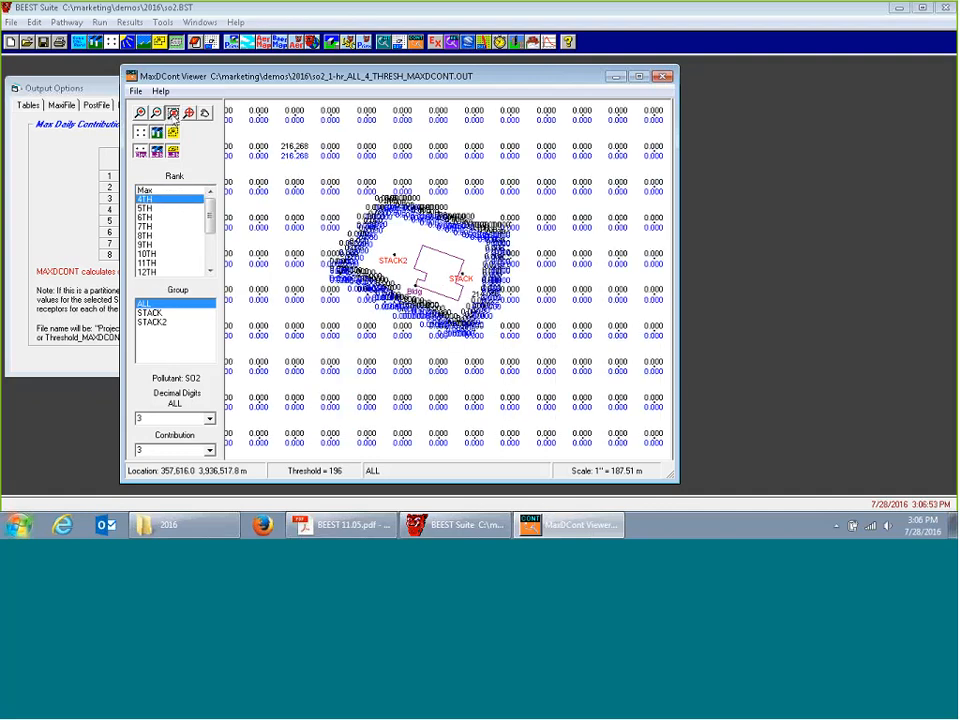
# Compare the STACK and STACK2 group contributions at the fence-line receptor southeast of the building.
pyautogui.moveTo(456, 257); pyautogui.dragTo(510, 322)
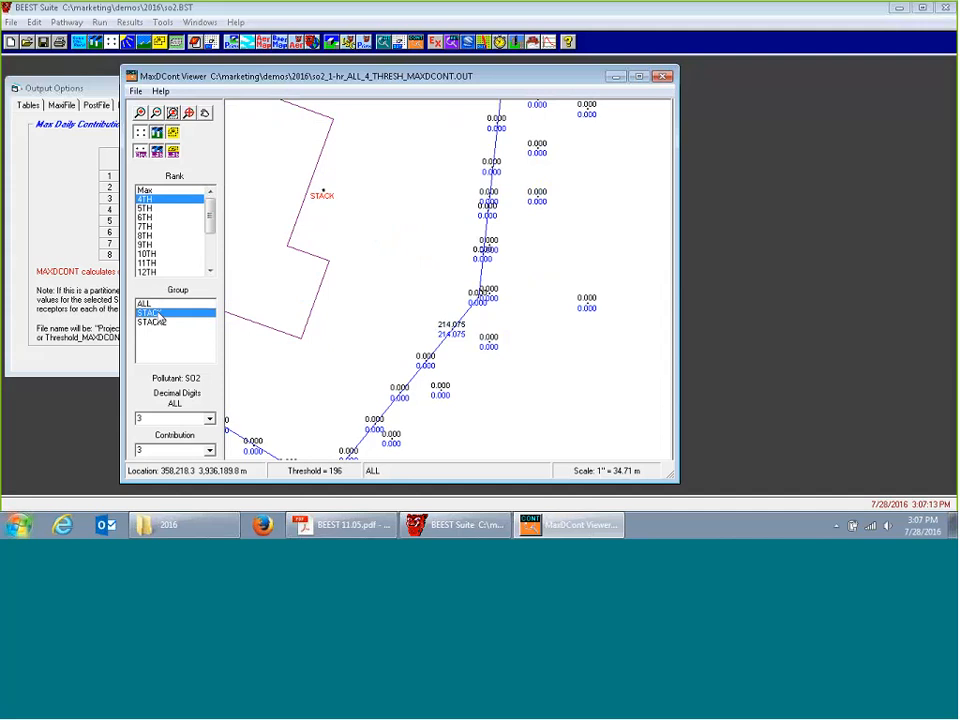
pyautogui.click(152, 313)
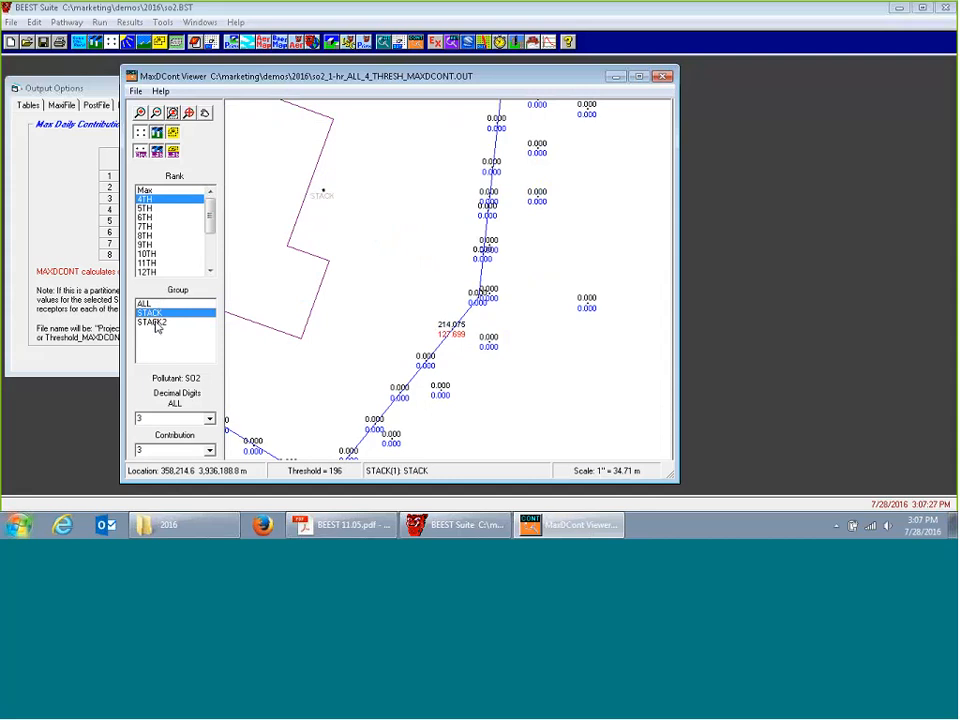
pyautogui.click(155, 324)
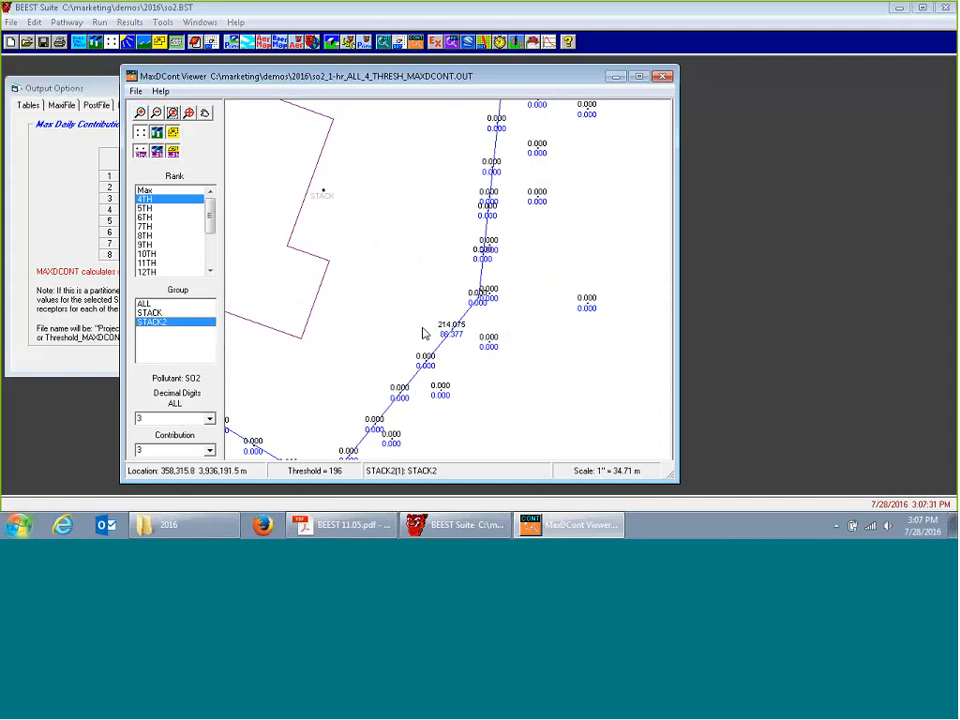
pyautogui.click(160, 314)
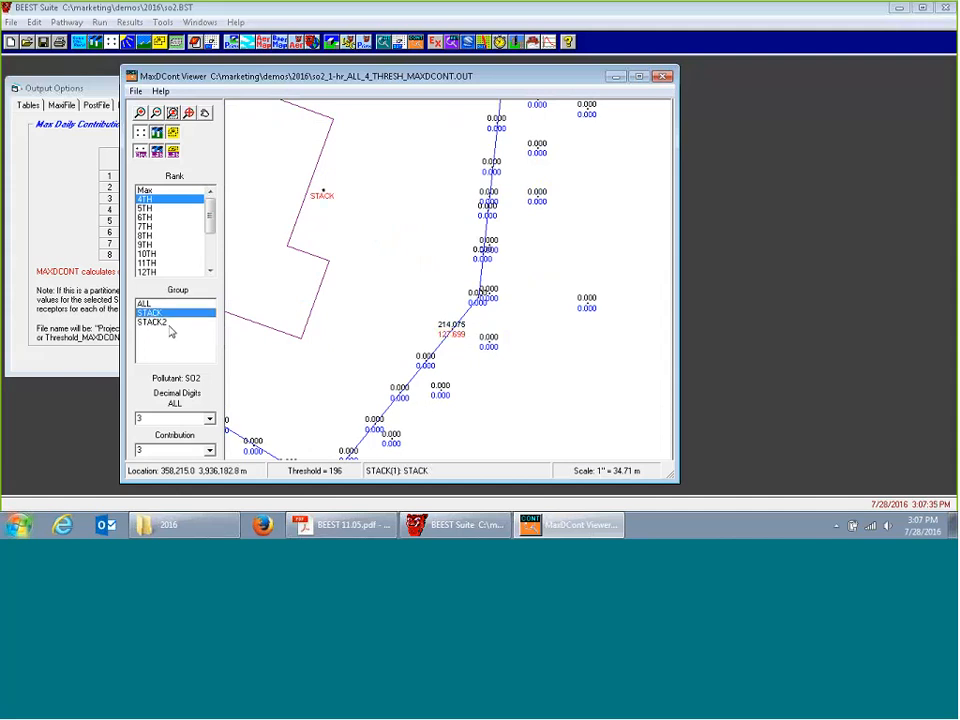
pyautogui.click(160, 322)
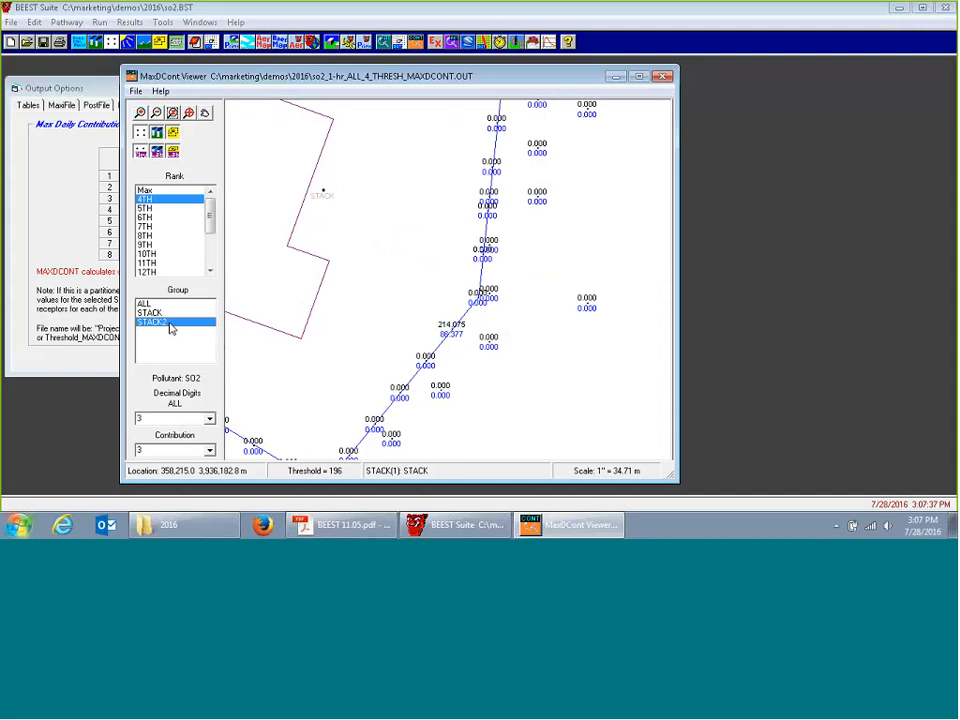
# Step the STACK2 contribution display through the 5TH, 6TH and 7TH ranks at the same fence-line receptor.
pyautogui.click(155, 209)
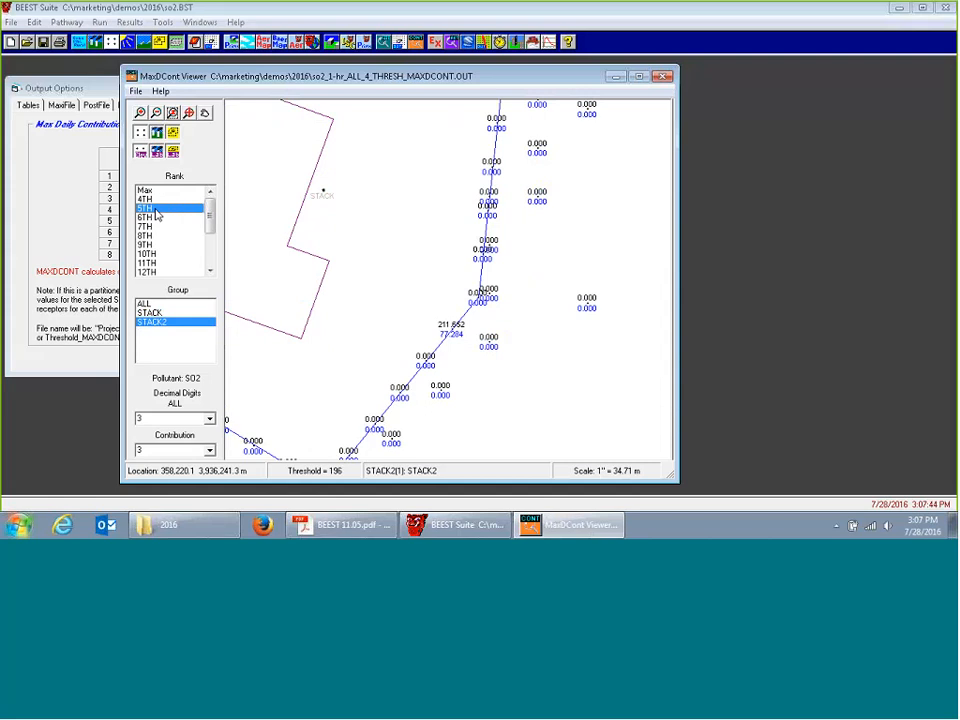
pyautogui.press('Down')
pyautogui.press('Down')
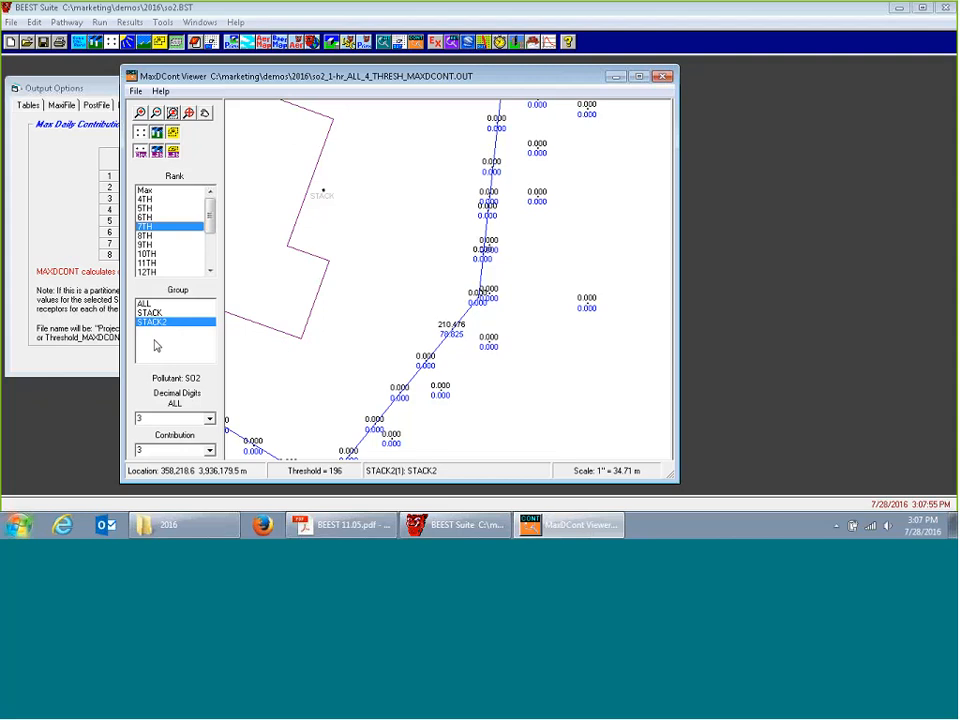
# Display the 20TH rank STACK2 contributions and inspect the receptors around the facility.
pyautogui.click(156, 117)
pyautogui.click(156, 117)
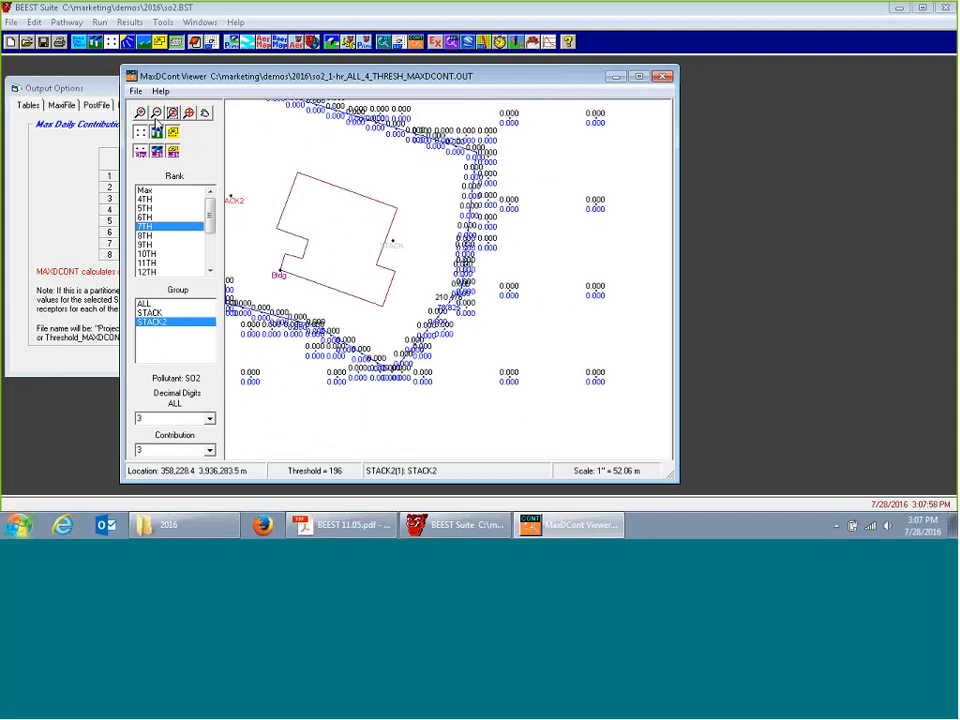
pyautogui.click(156, 117)
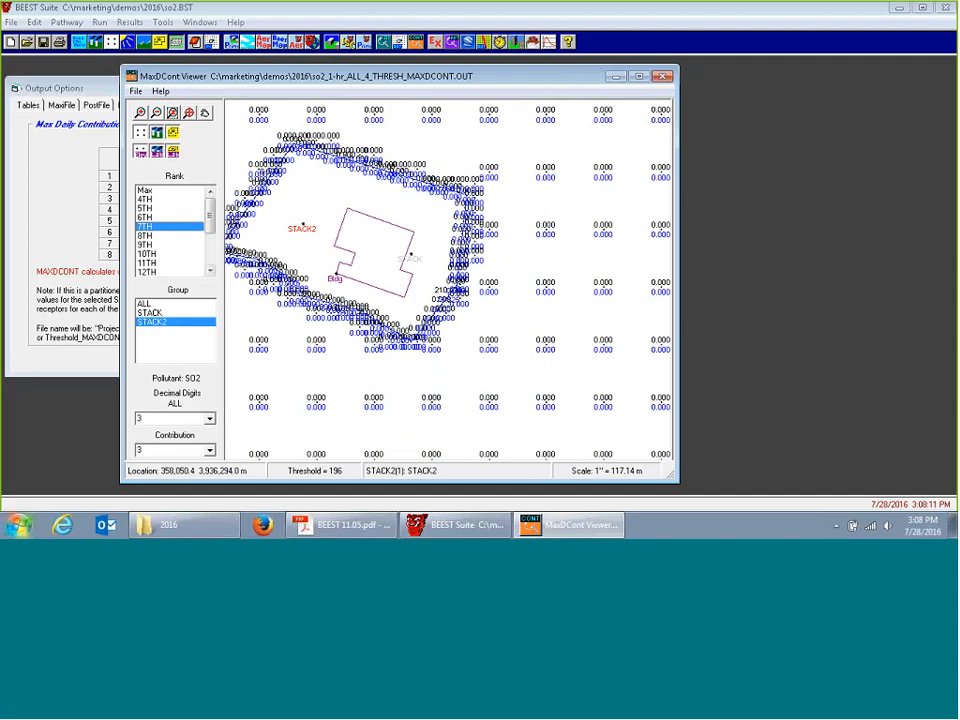
pyautogui.click(207, 115)
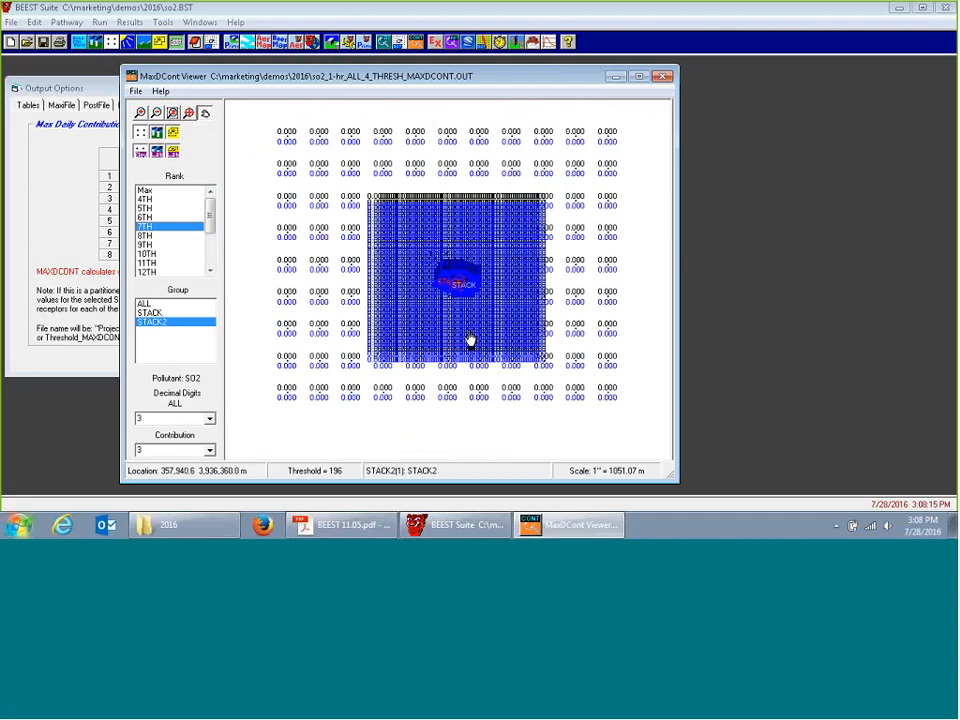
pyautogui.click(210, 270)
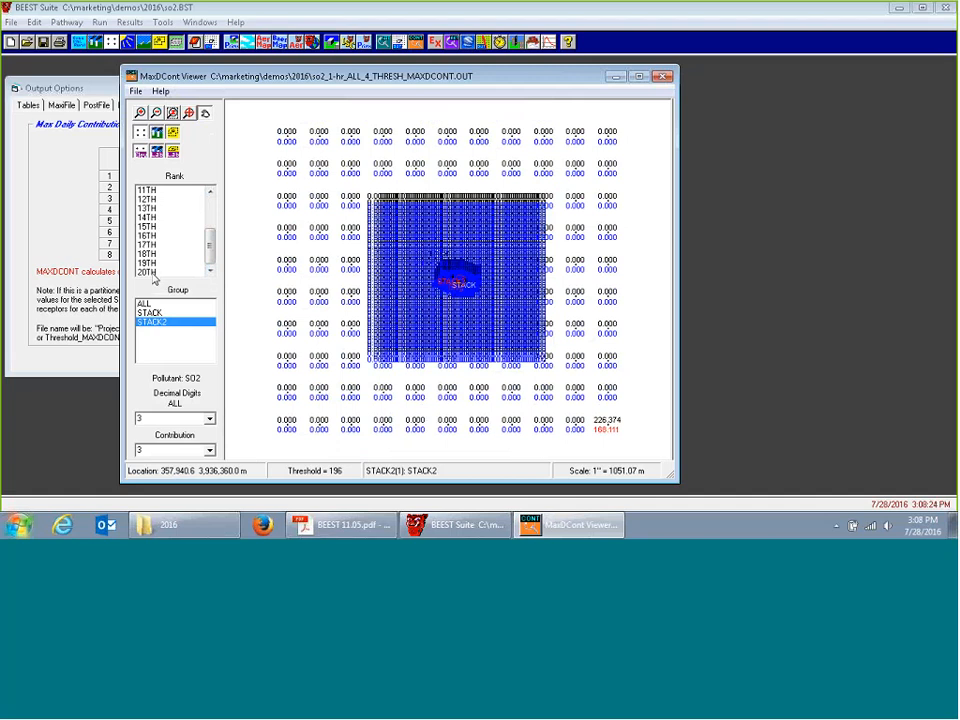
pyautogui.click(151, 273)
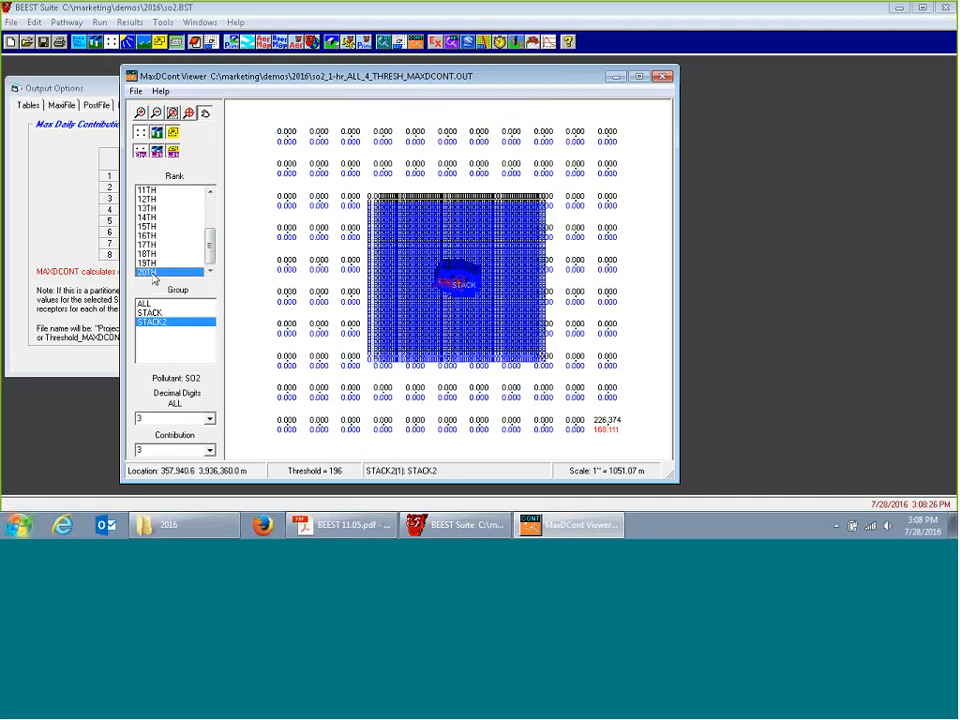
pyautogui.click(172, 113)
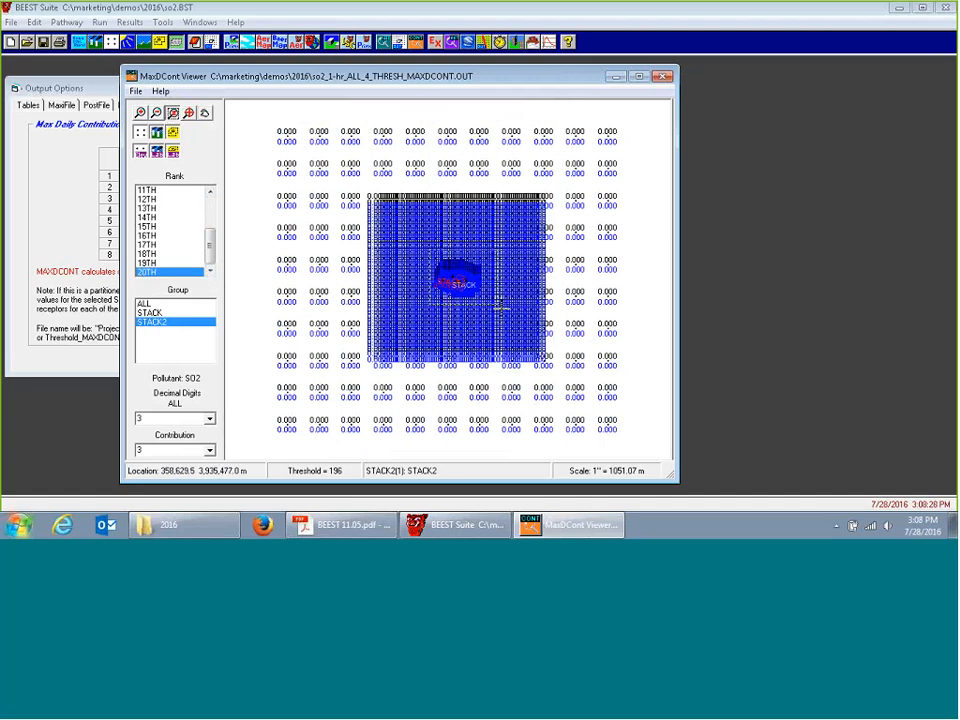
pyautogui.moveTo(502, 308); pyautogui.dragTo(506, 315)
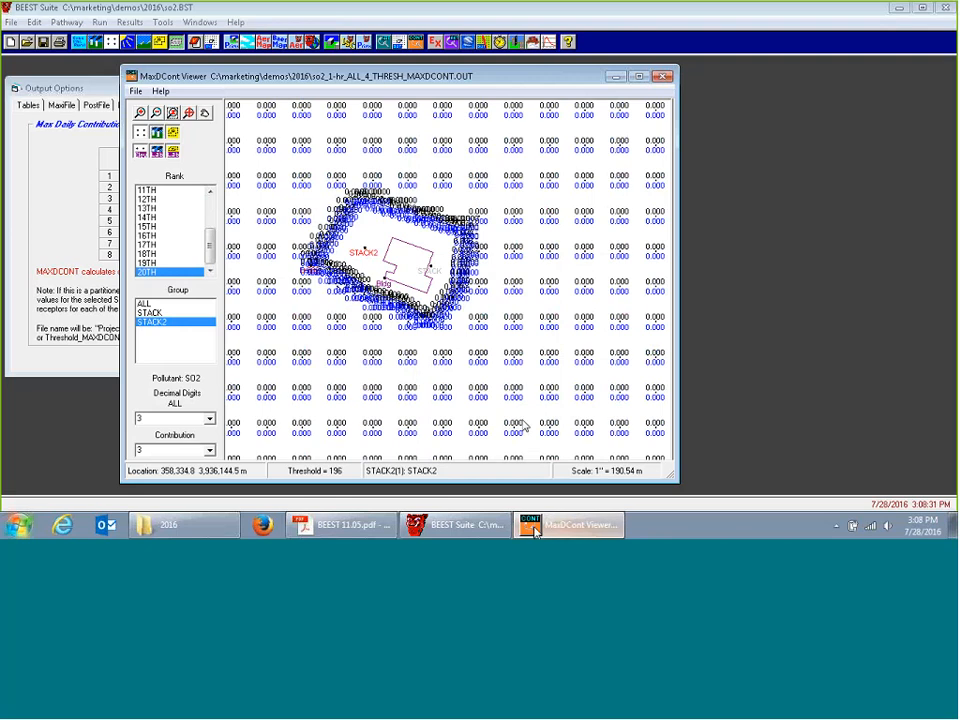
# Check the MAXDCONT threshold value in the BEEST Suite output options and return to the MaxDCont Viewer.
pyautogui.click(533, 531)
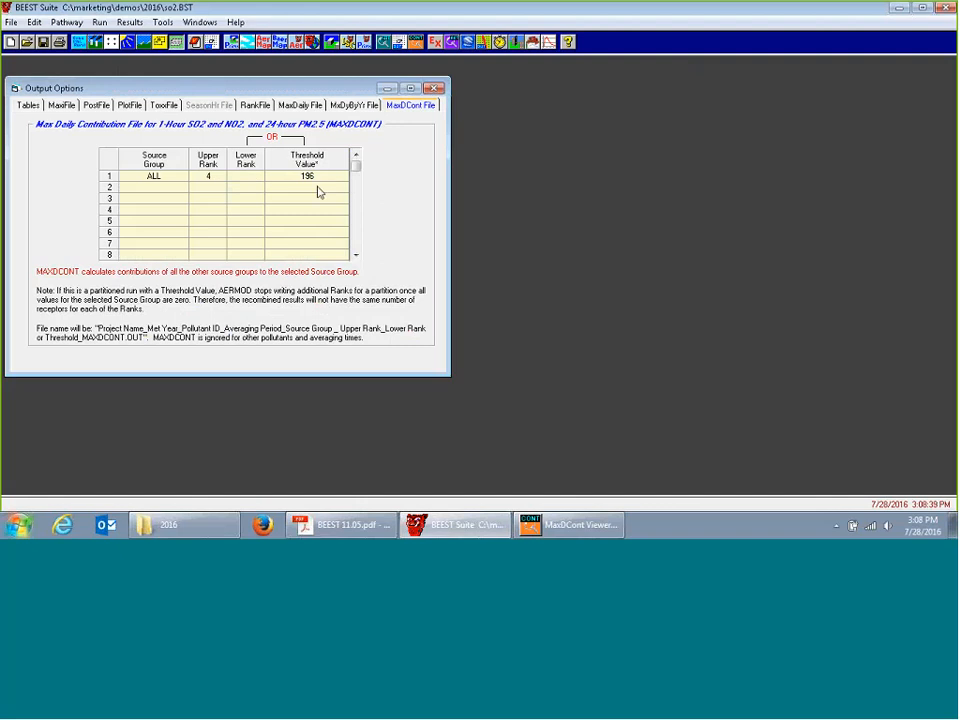
pyautogui.click(568, 524)
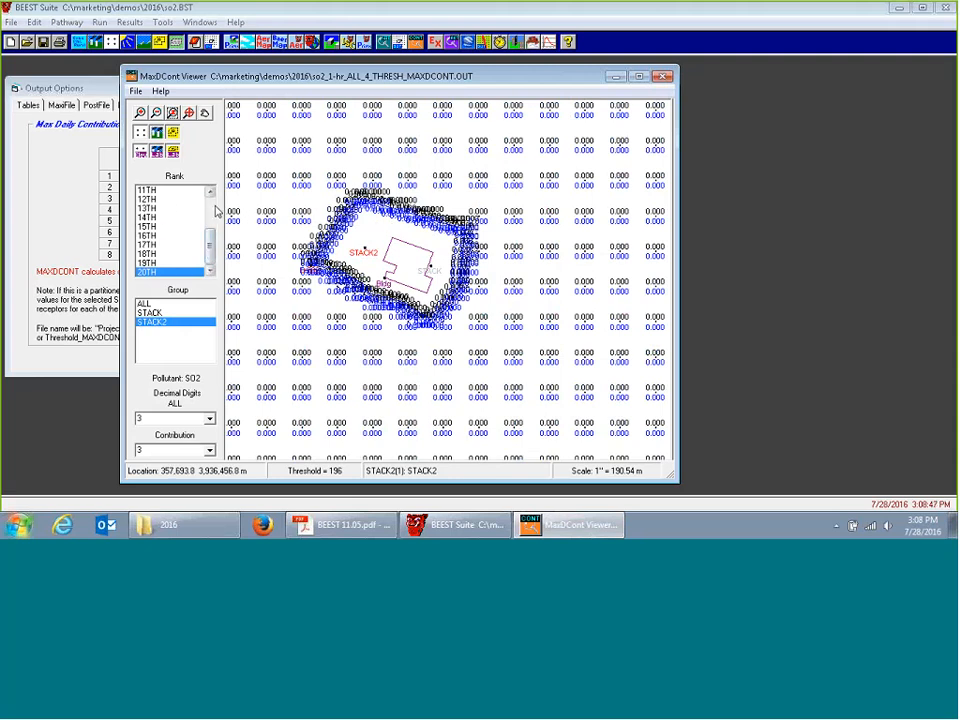
# Display the 5TH rank STACK2 contributions across the full receptor grid.
pyautogui.scroll(3, 150, 213)
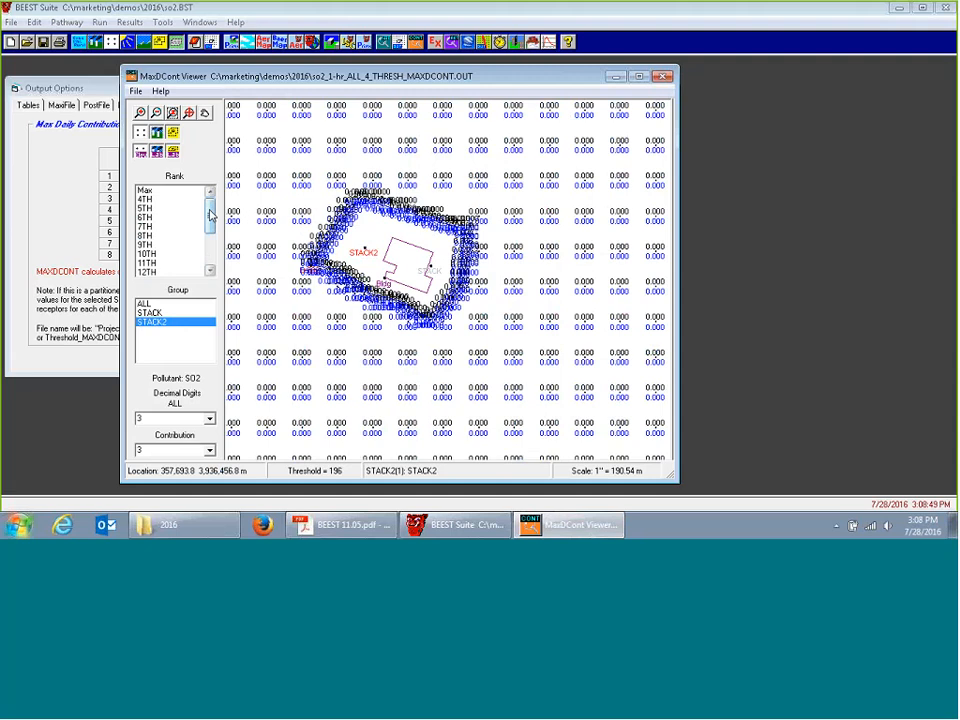
pyautogui.click(148, 209)
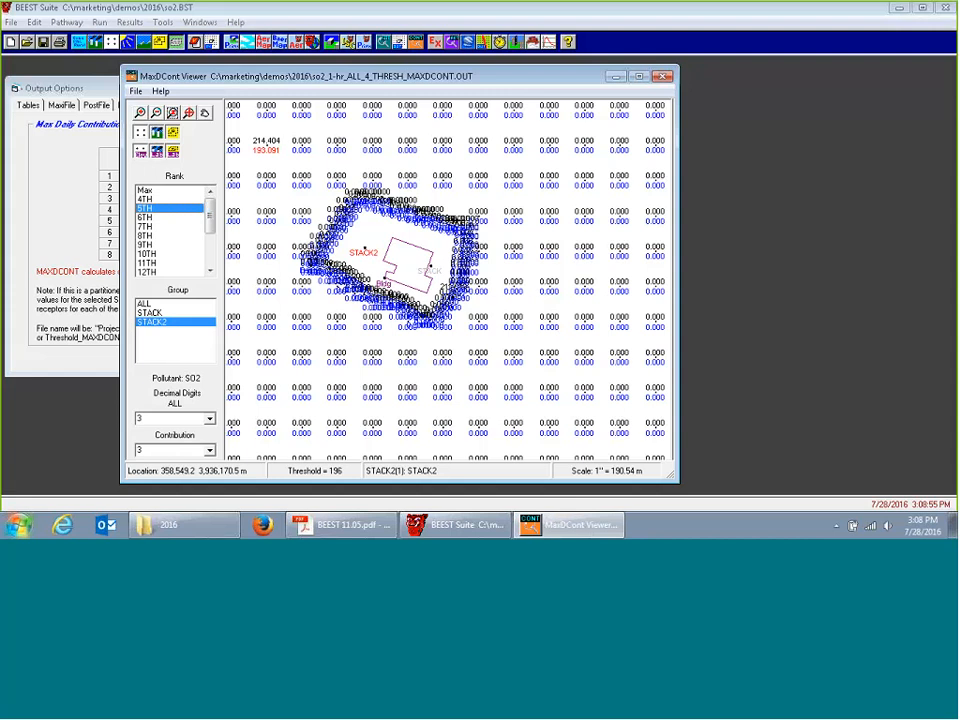
pyautogui.click(190, 114)
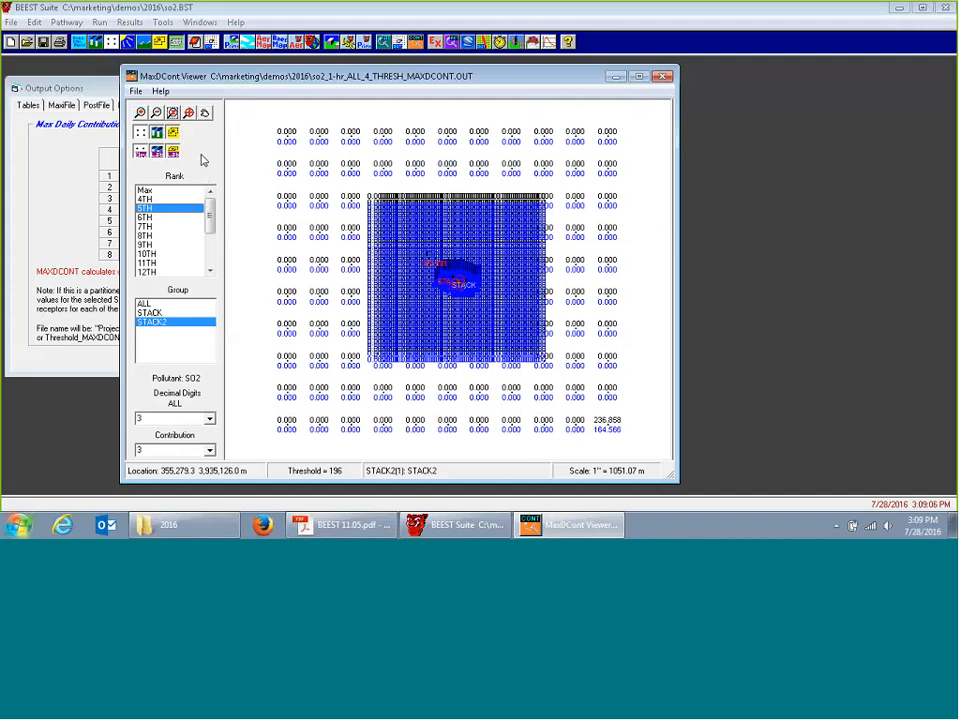
# Look over the available help options and close the MaxDCont Viewer.
pyautogui.click(163, 91)
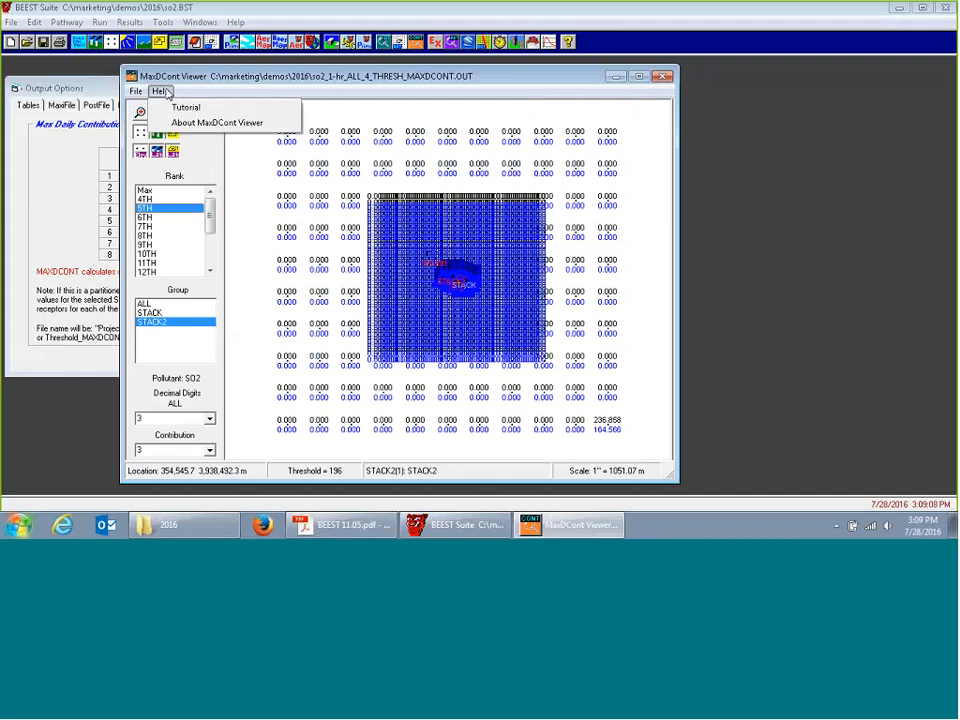
pyautogui.click(232, 97)
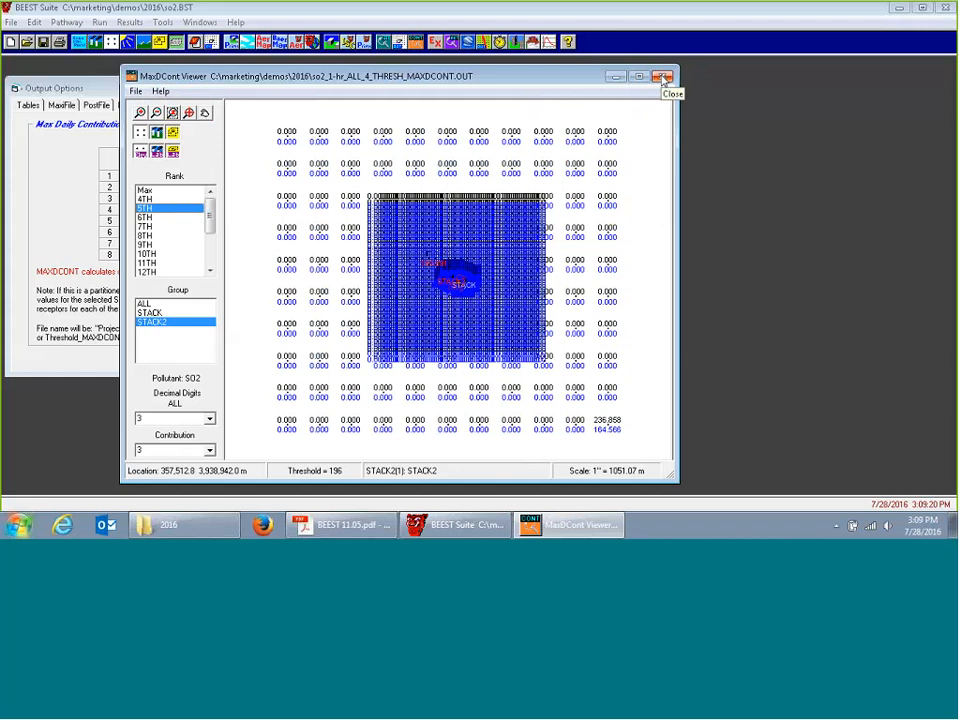
pyautogui.click(664, 78)
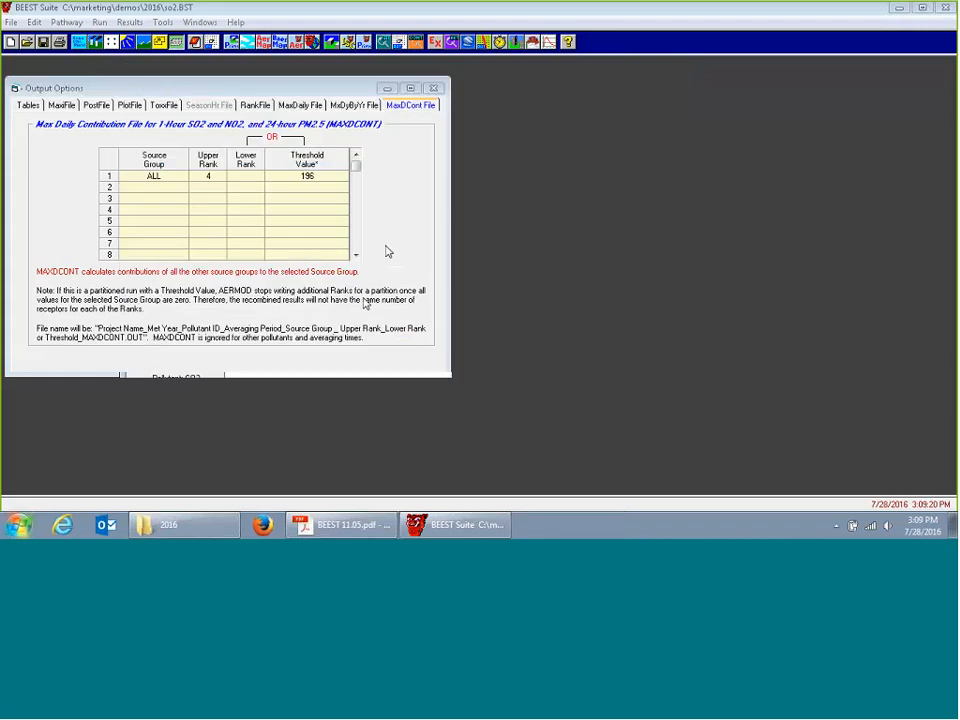
# Switch to BEEST 11.05.pdf in Acrobat Reader and advance to the slide on exporting sources to AerScreen.
pyautogui.click(364, 523)
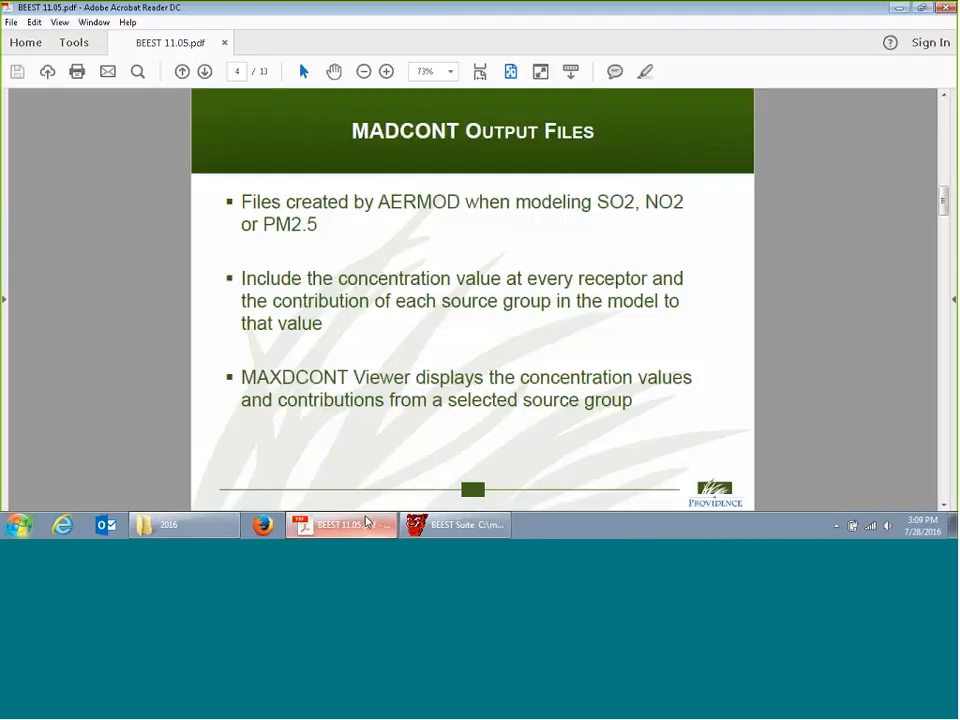
pyautogui.press('pagedown')
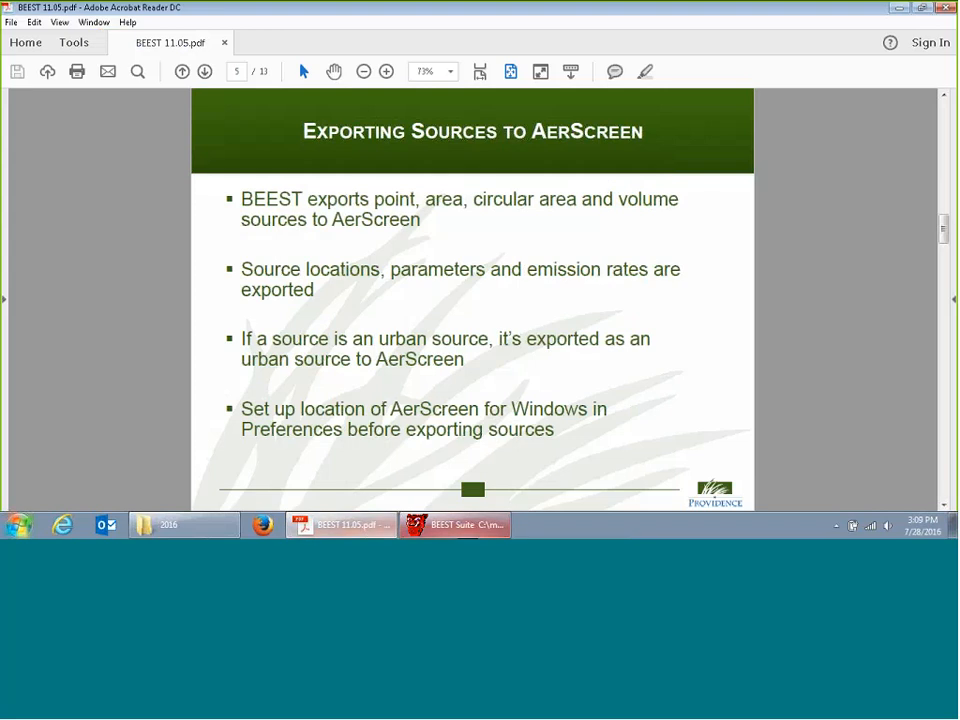
# Open aerscreen.BST in BEEST Suite without saving the current data, and return to the AerScreen slide in Acrobat Reader.
pyautogui.click(432, 523)
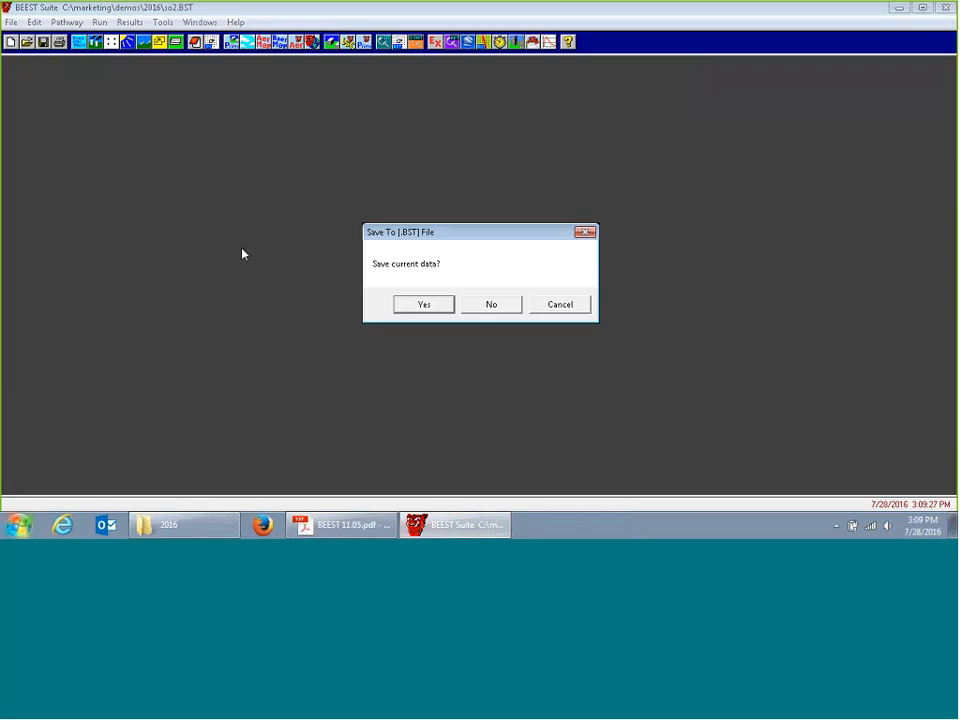
pyautogui.click(487, 307)
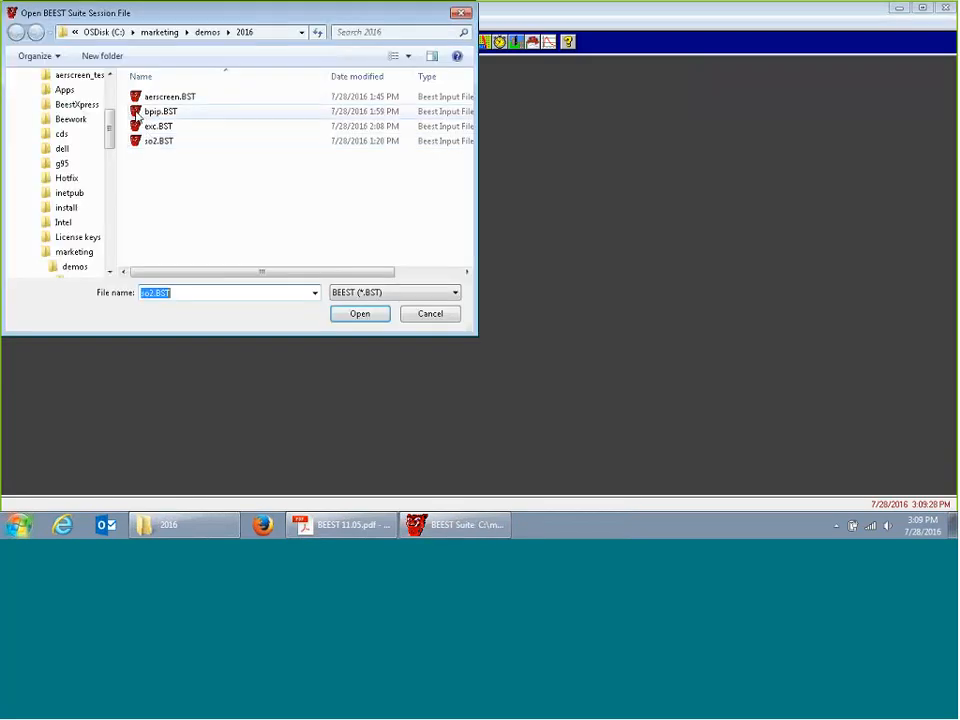
pyautogui.click(186, 101)
pyautogui.doubleClick(186, 101)
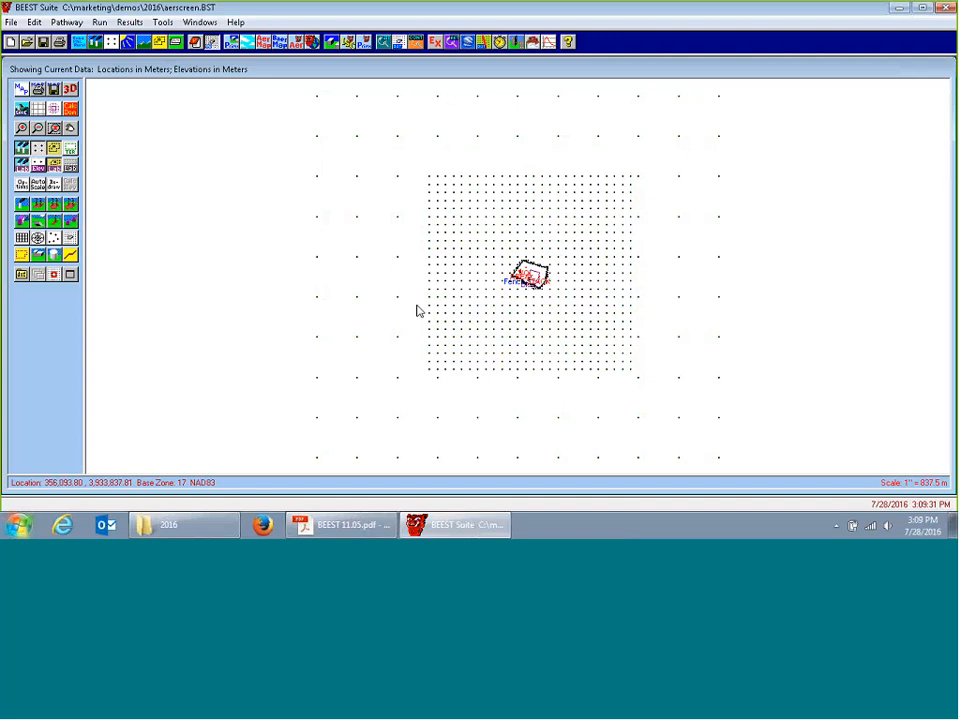
pyautogui.click(345, 525)
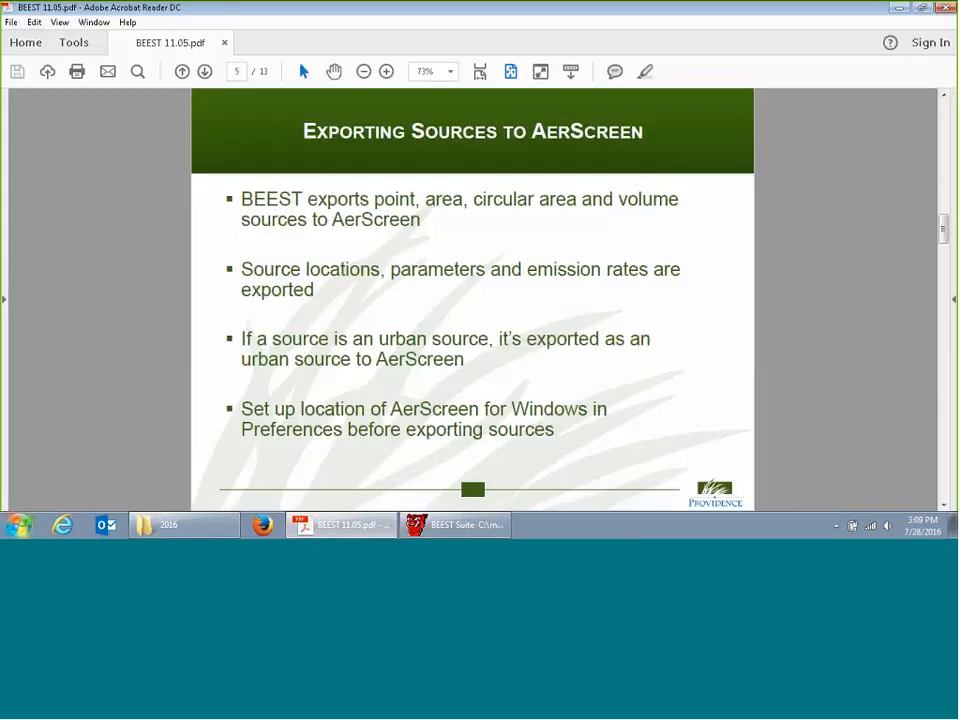
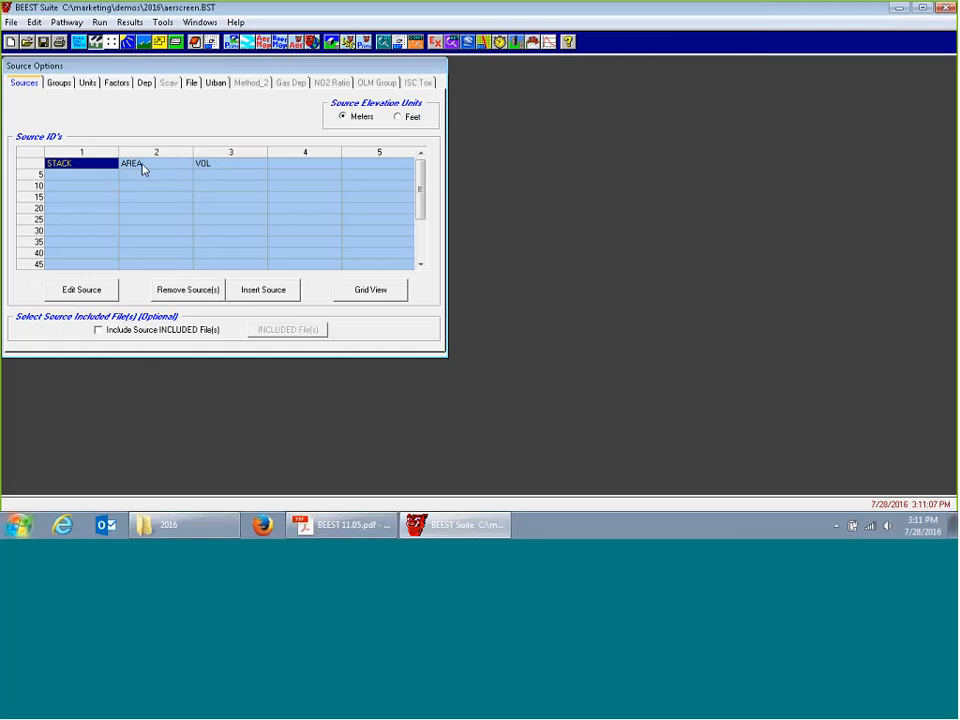
# Review the urban source definitions for URBAN1 in BEEST Suite and bring up the map of the model.
pyautogui.click(215, 84)
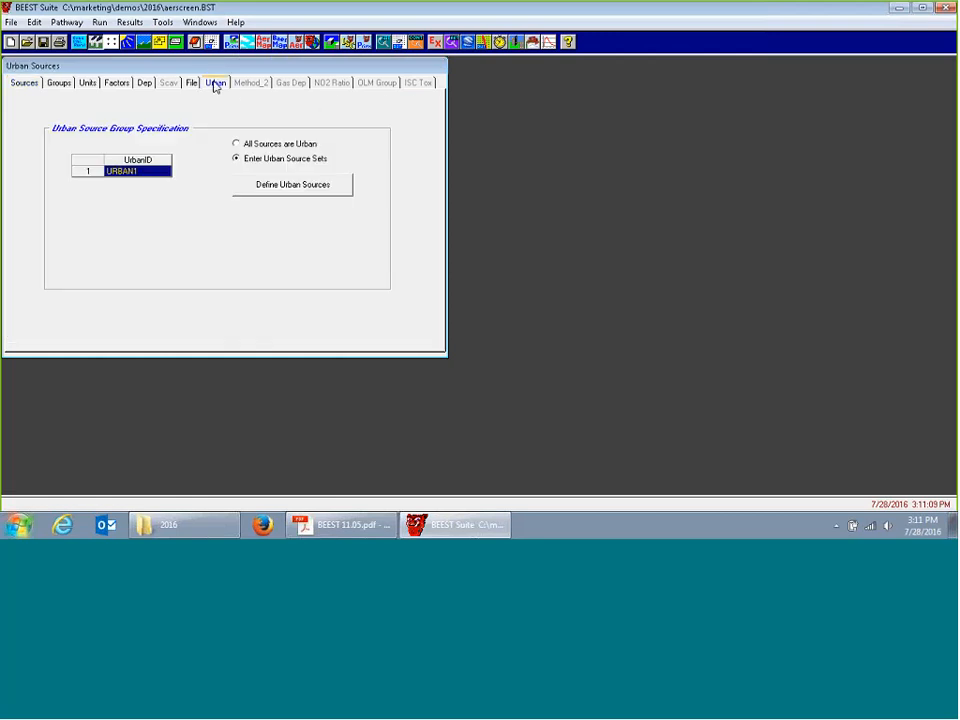
pyautogui.click(285, 192)
pyautogui.click(601, 391)
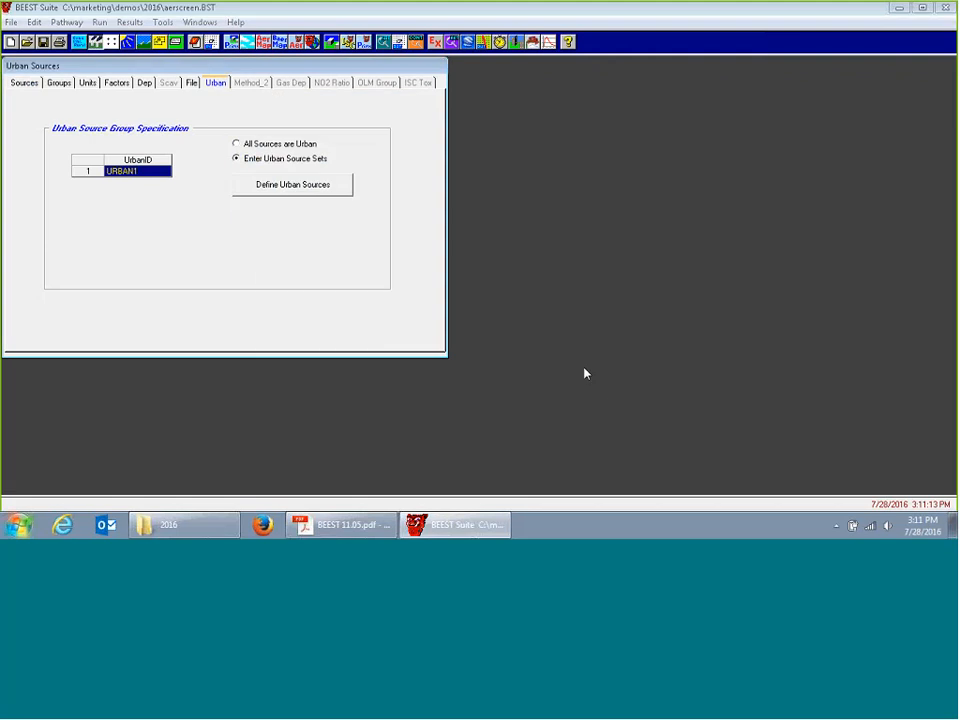
pyautogui.click(159, 42)
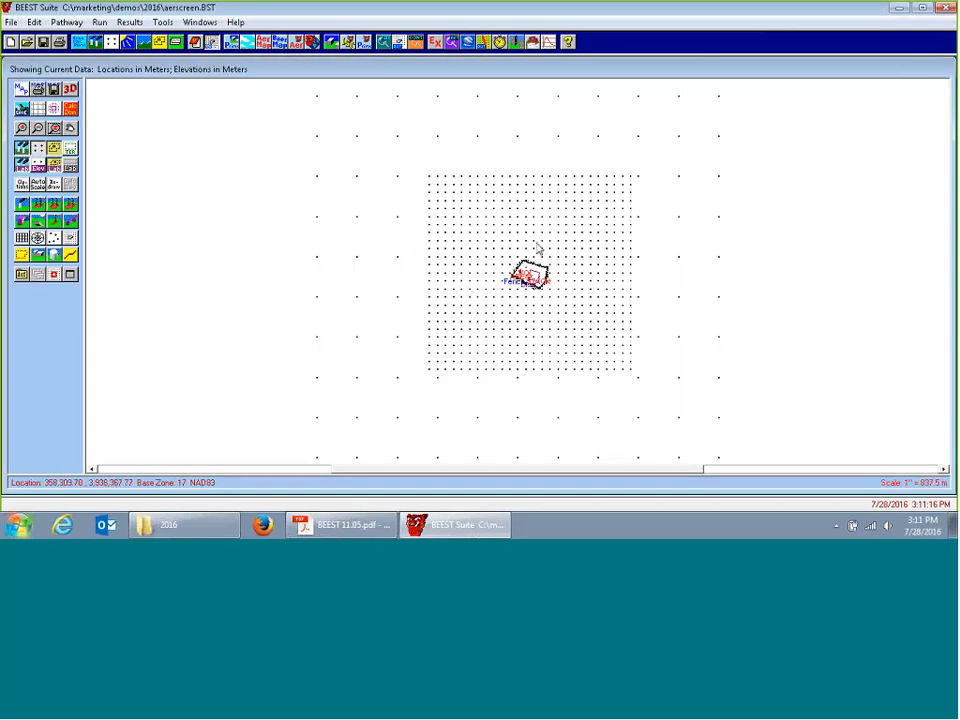
# Look at the fenced facility on the map up close, and export the STACK source with pollutant SO2 and its BPIPPrime input file to AerScreen.
pyautogui.click(54, 128)
pyautogui.moveTo(500, 252); pyautogui.dragTo(572, 317)
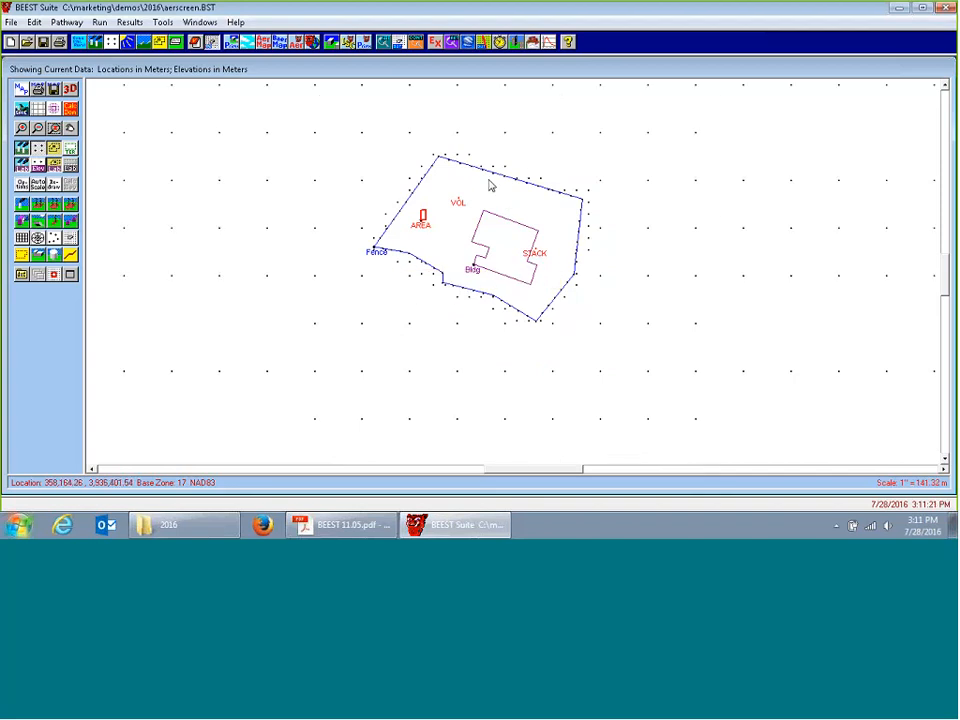
pyautogui.click(532, 46)
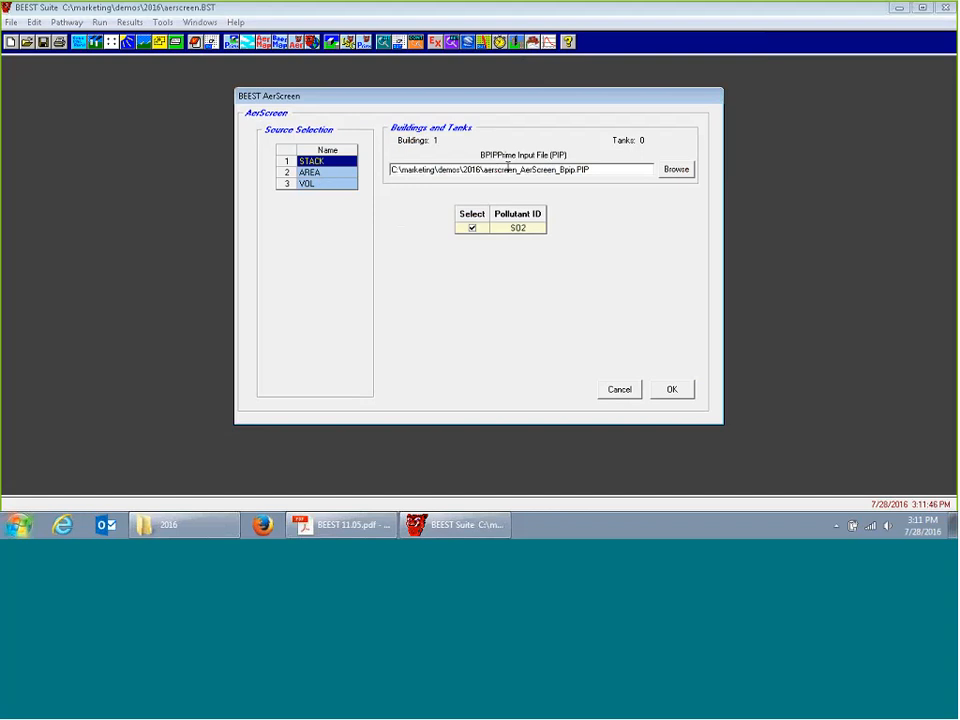
pyautogui.click(672, 391)
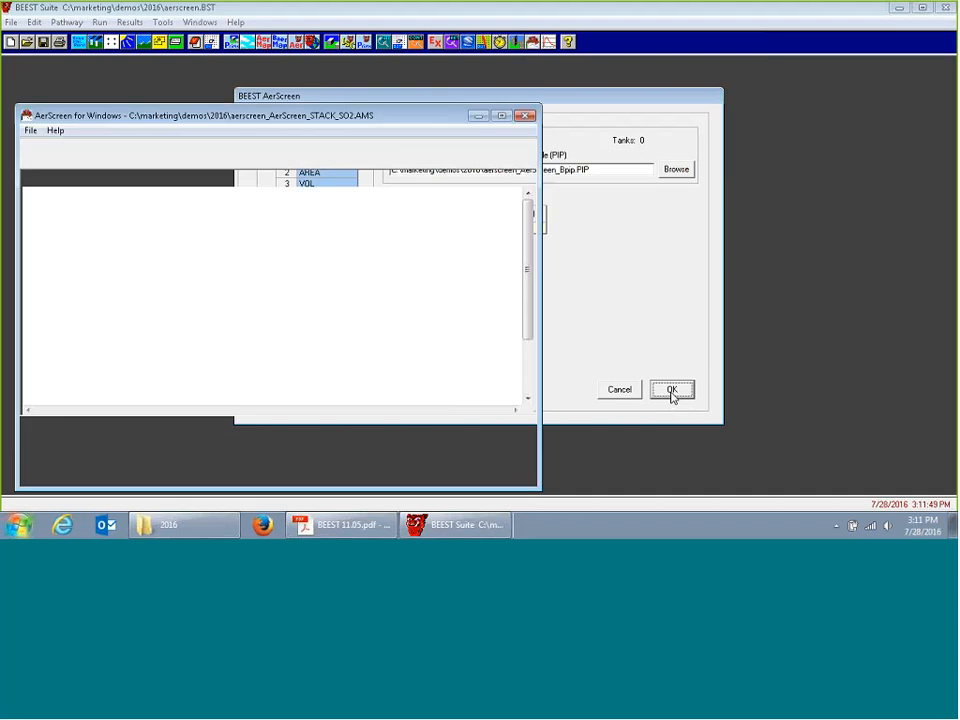
pyautogui.moveTo(234, 118); pyautogui.dragTo(314, 89)
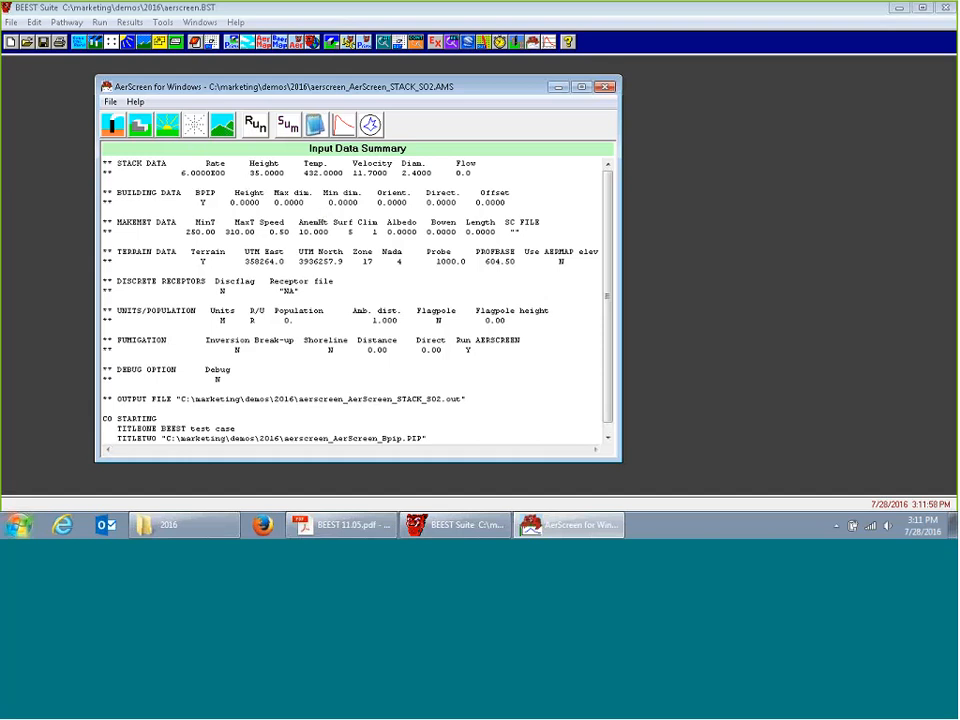
# Review the STACK source parameters, terrain file with its selected DEM or NED files, and building settings in AerScreen, leaving everything unchanged.
pyautogui.click(110, 126)
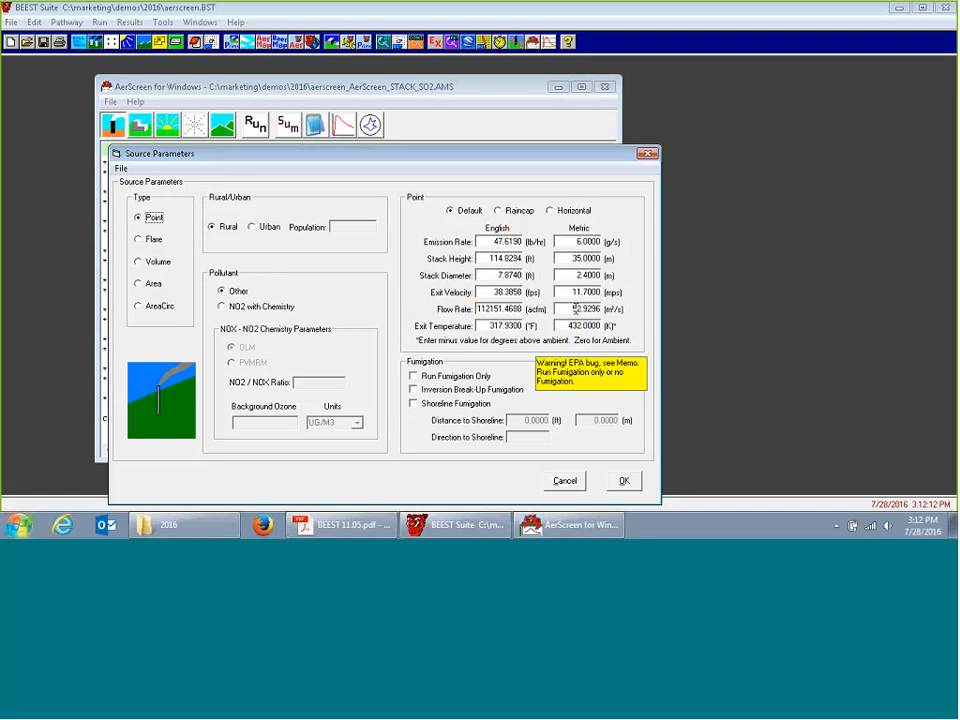
pyautogui.click(568, 482)
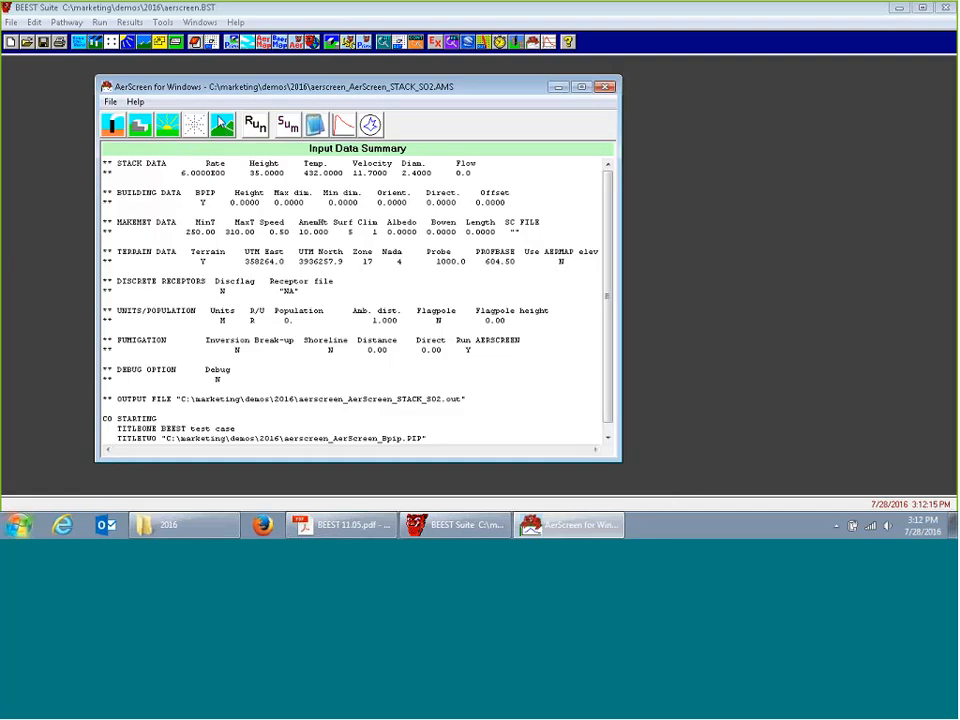
pyautogui.click(222, 124)
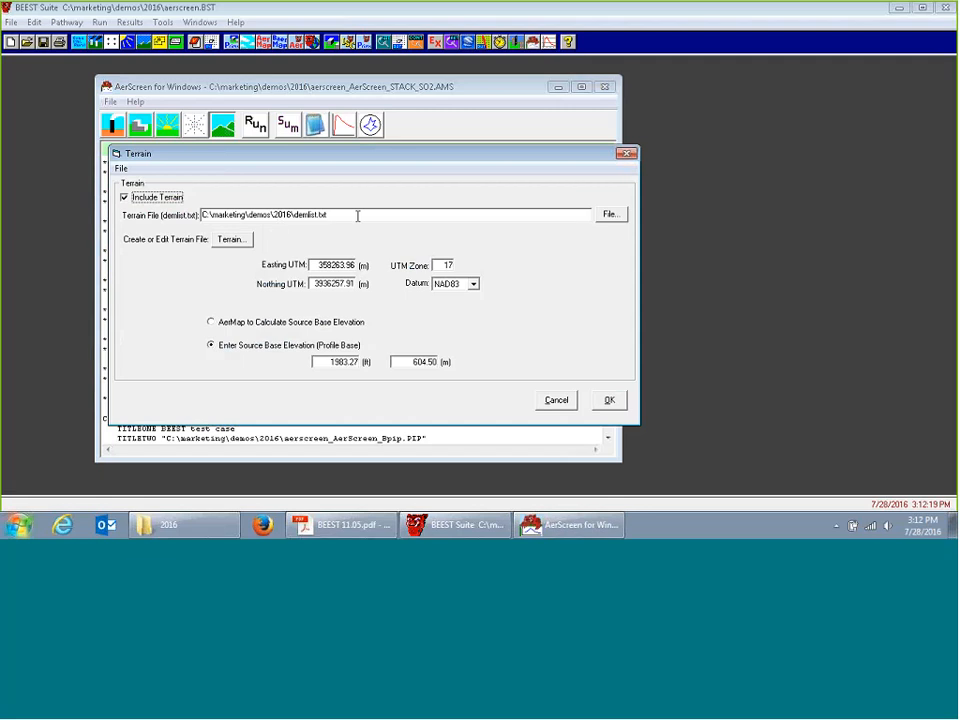
pyautogui.click(247, 241)
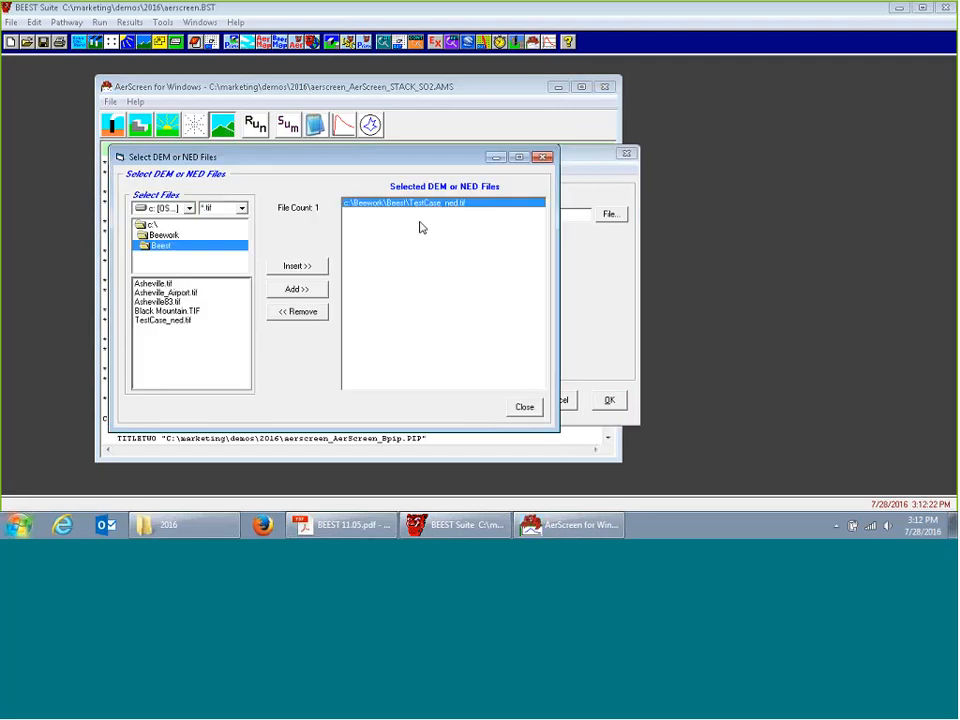
pyautogui.click(526, 412)
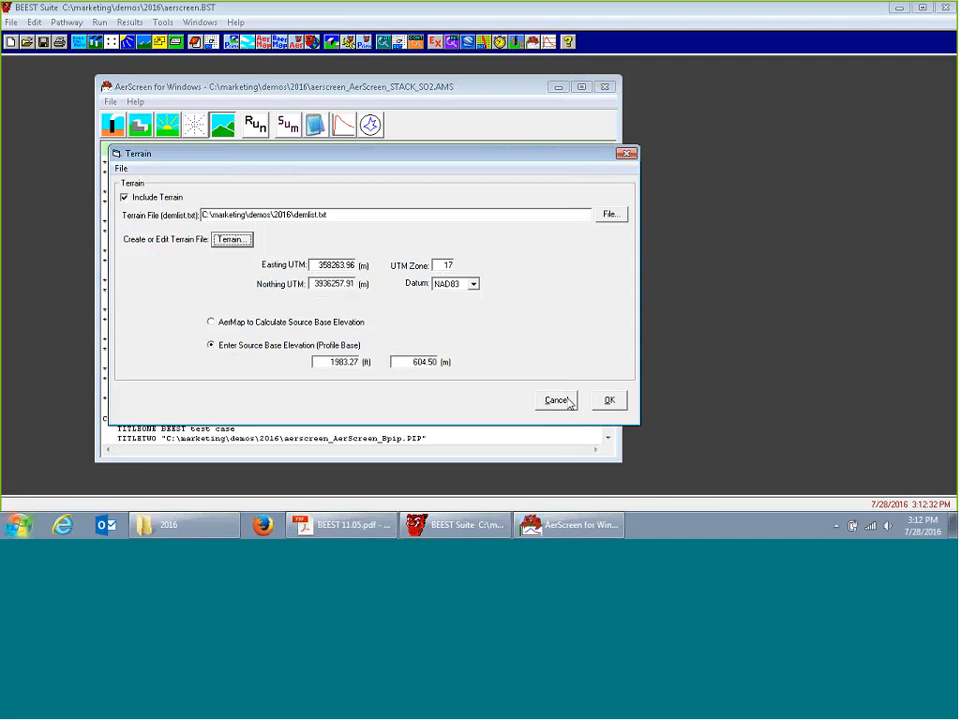
pyautogui.click(557, 400)
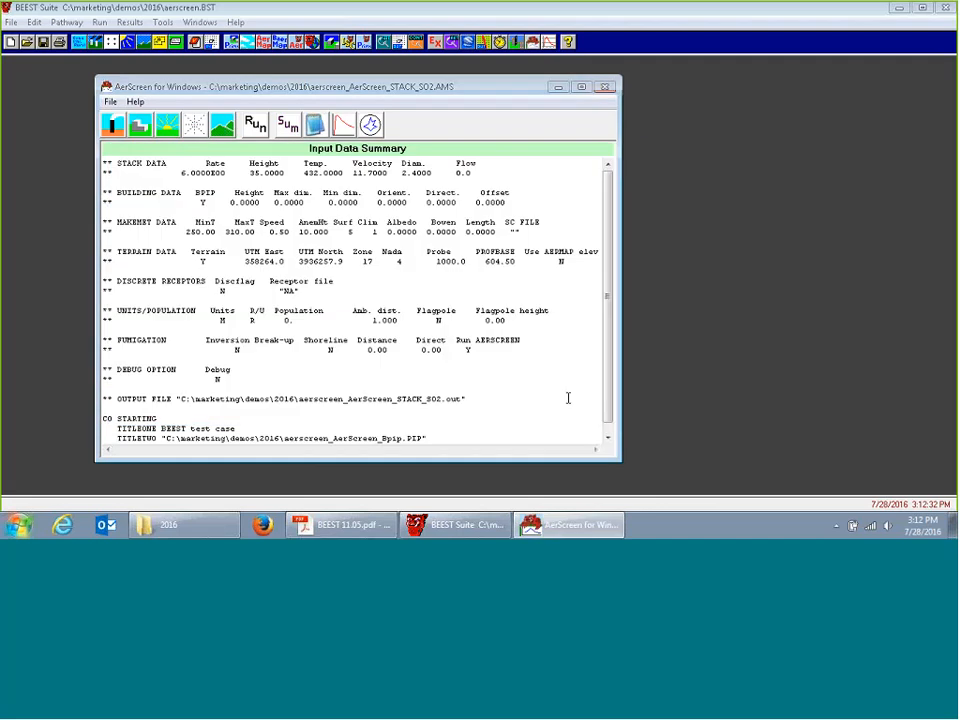
pyautogui.click(140, 124)
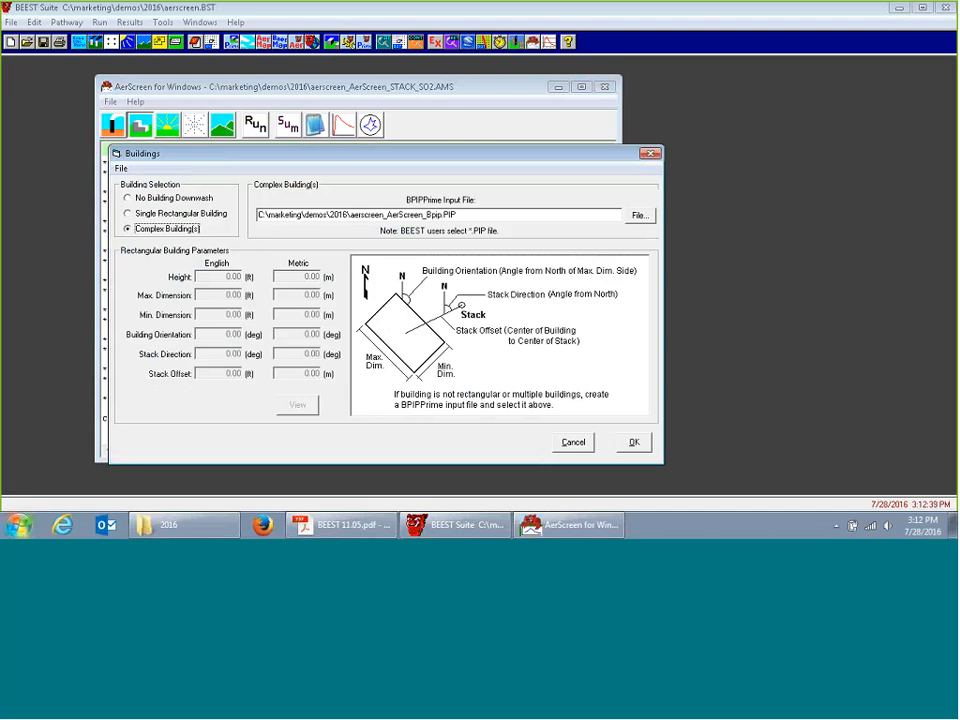
pyautogui.click(573, 443)
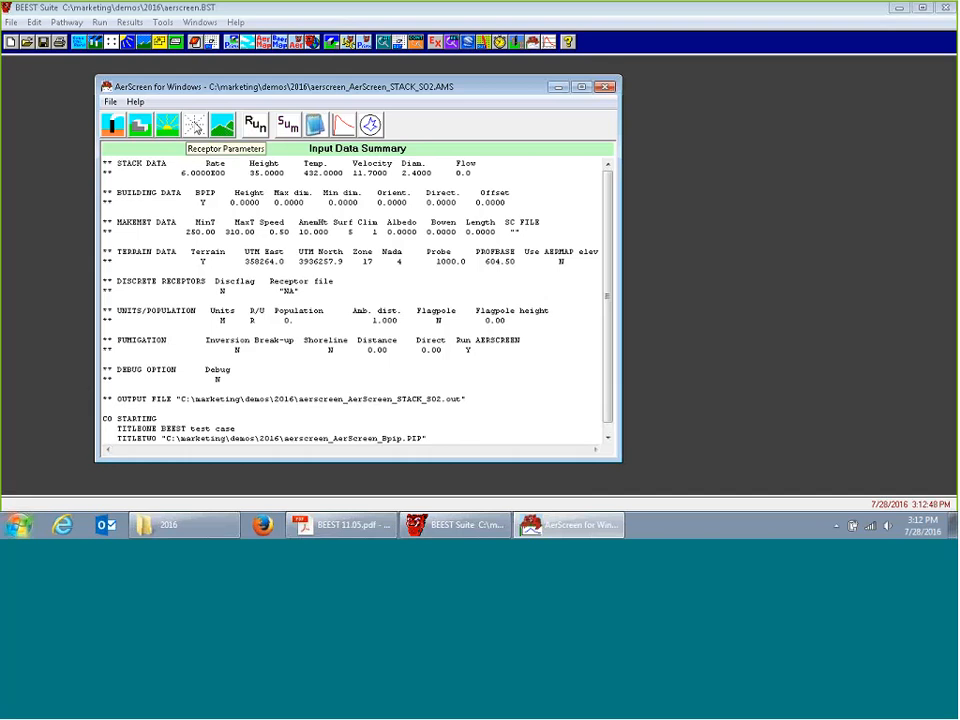
# Open the receptor settings at the metric fence line distance, and measure from STACK to the nearby fence corner on the BEEST Suite map.
pyautogui.click(196, 125)
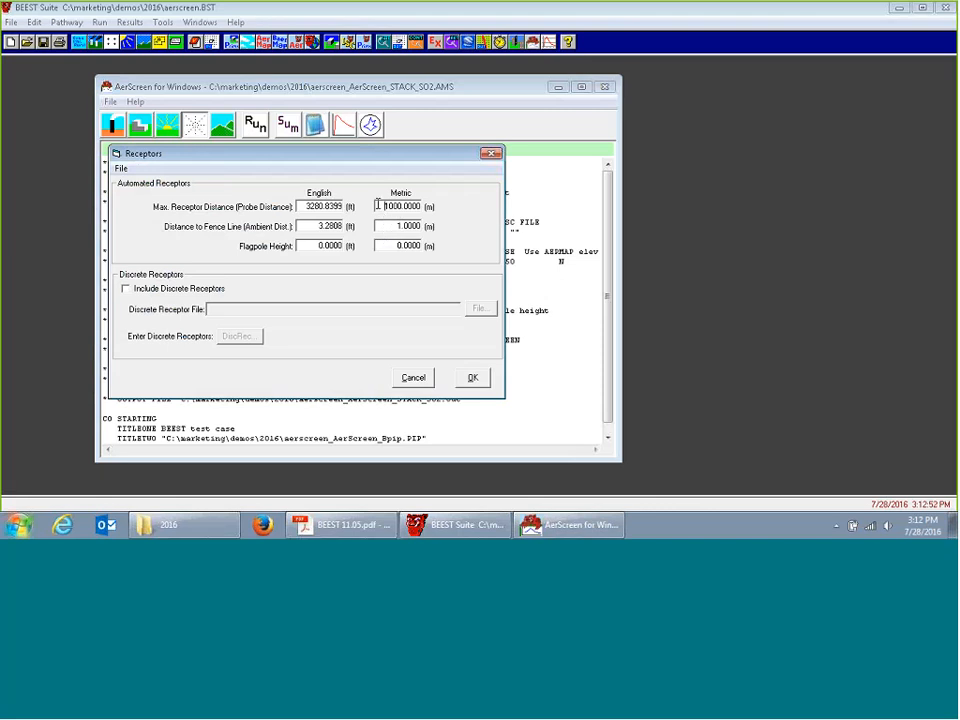
pyautogui.click(380, 226)
pyautogui.click(637, 190)
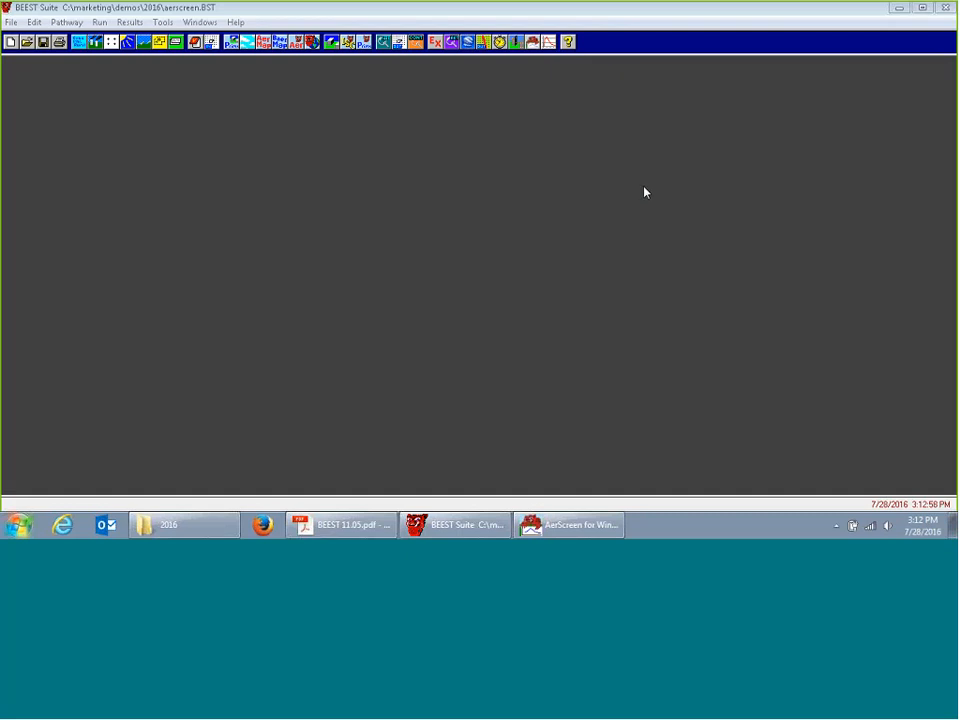
pyautogui.click(213, 41)
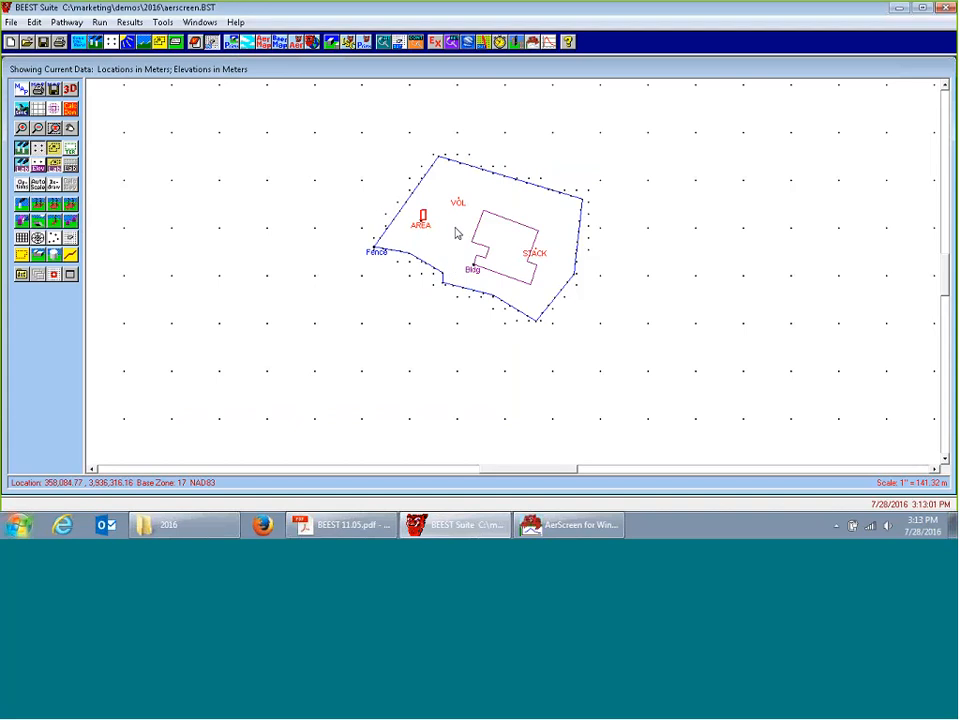
pyautogui.rightClick(455, 229)
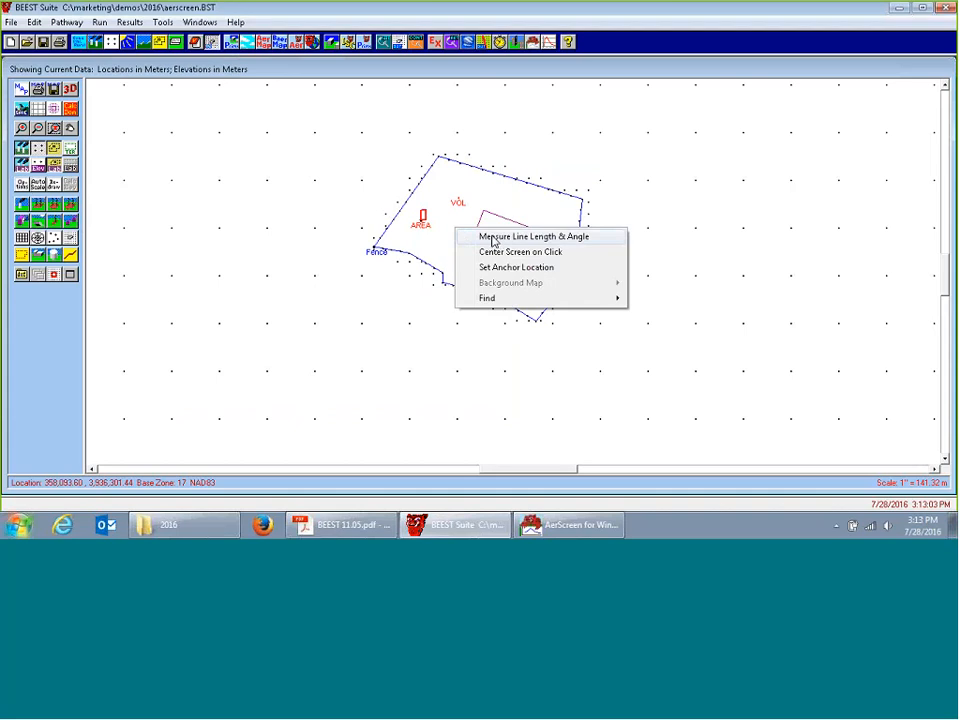
pyautogui.click(505, 238)
pyautogui.moveTo(548, 256); pyautogui.dragTo(577, 276)
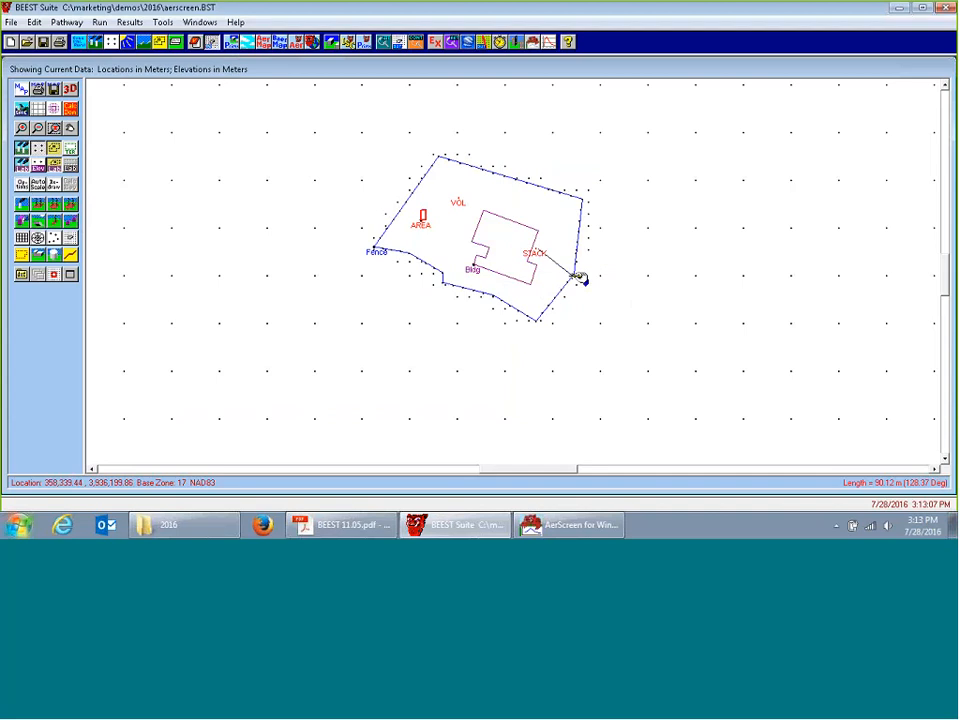
# Switch back to AerScreen and set the receptors' distance to fence line to 90 m.
pyautogui.click(567, 525)
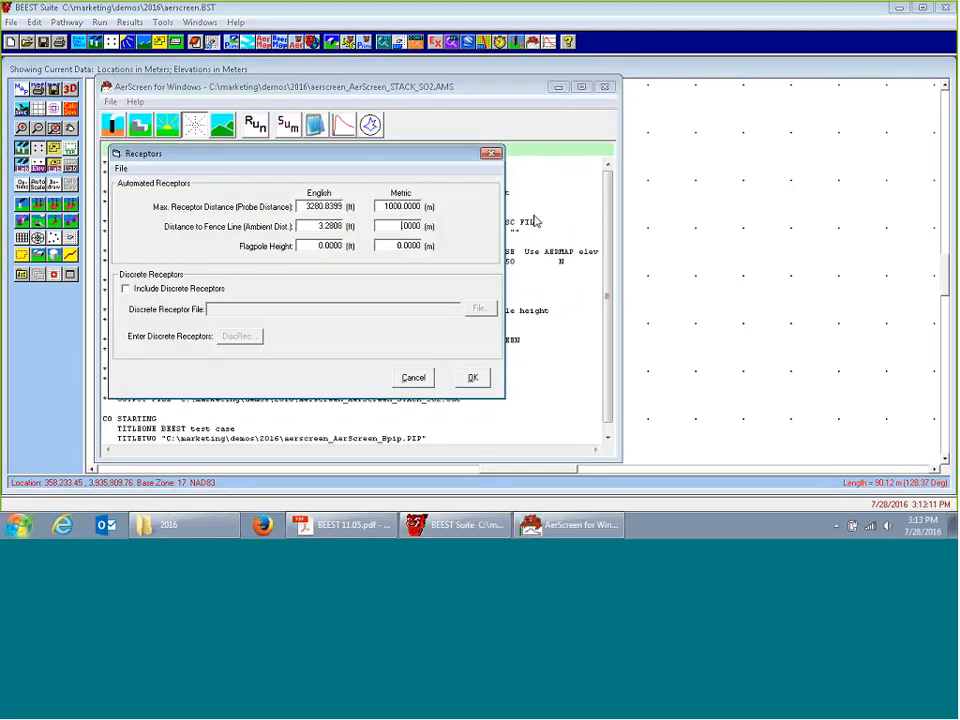
pyautogui.write('90')
pyautogui.click(476, 382)
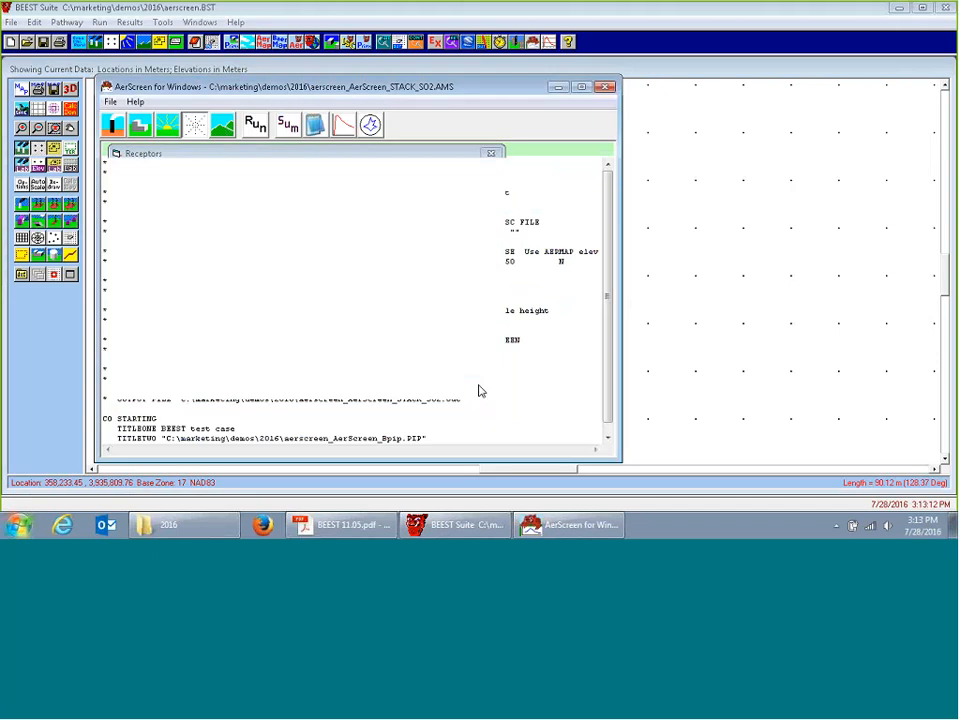
# Accept the MAKEMET met data settings as they are and run AerScreen for the STACK source, saving the current data.
pyautogui.click(170, 128)
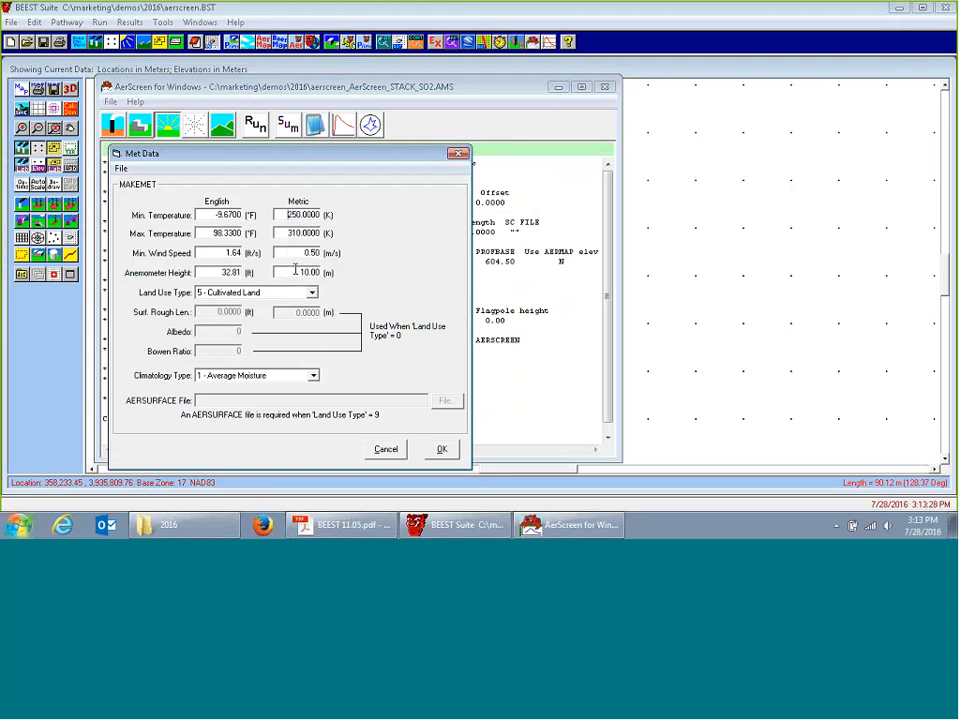
pyautogui.click(432, 450)
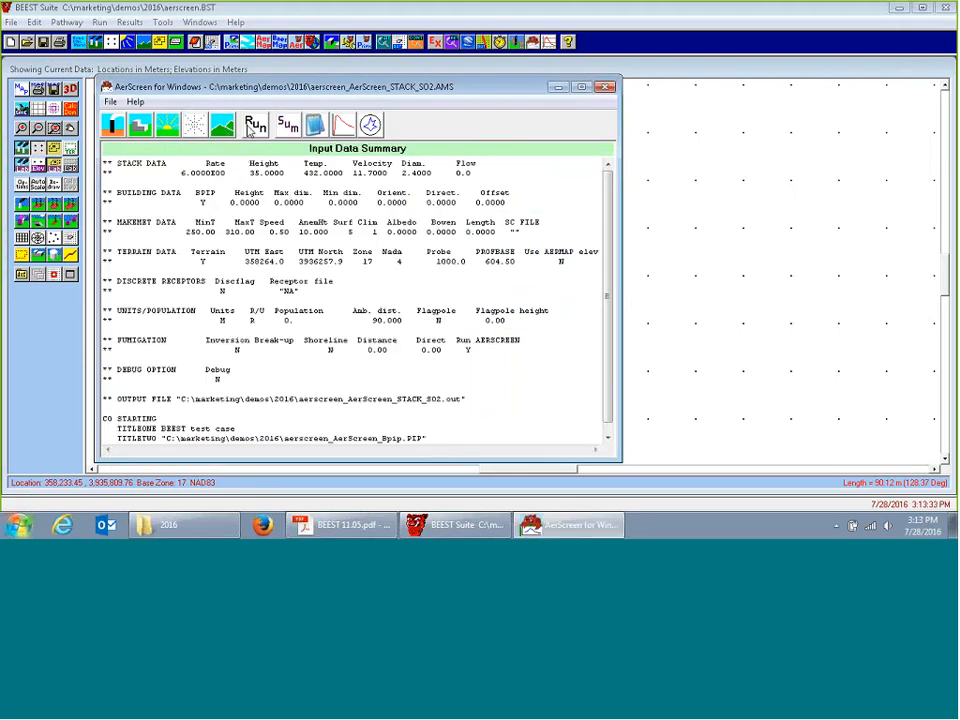
pyautogui.click(255, 124)
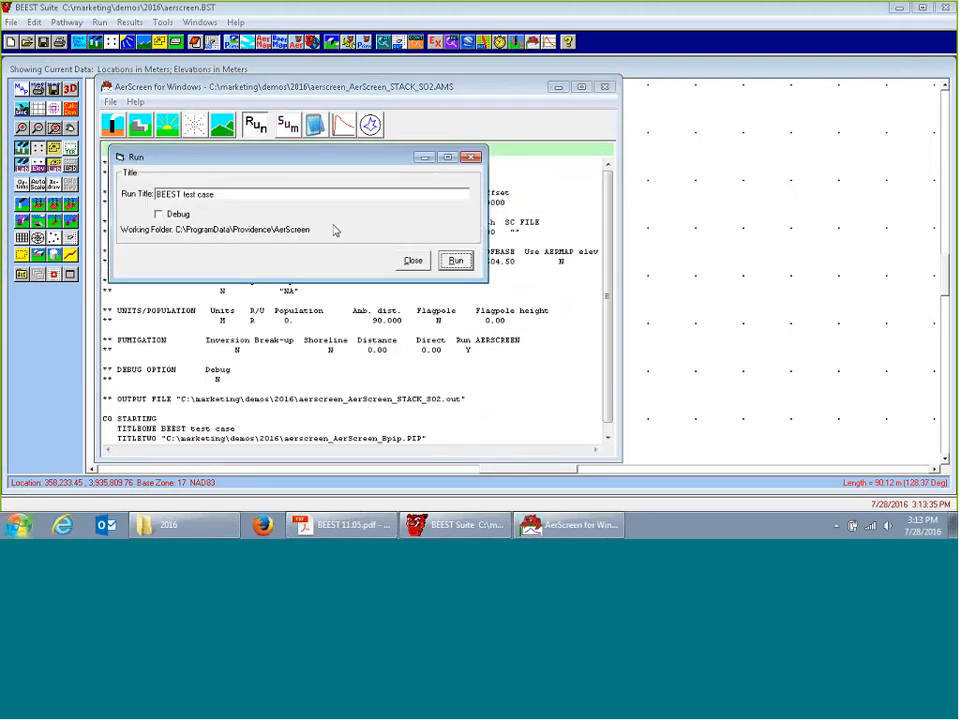
pyautogui.click(455, 261)
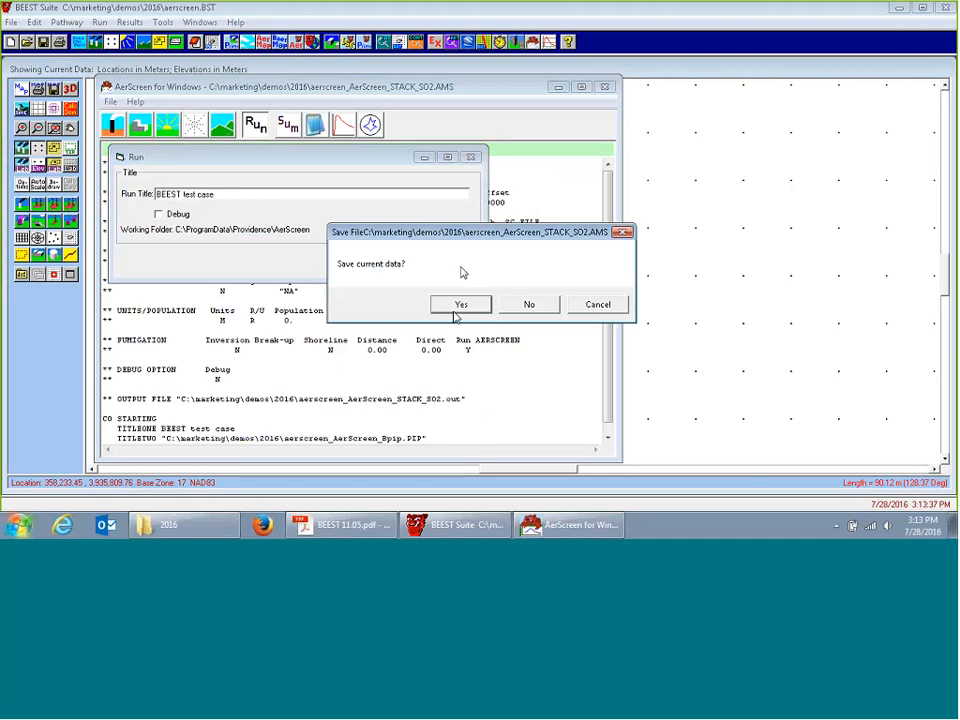
pyautogui.click(461, 305)
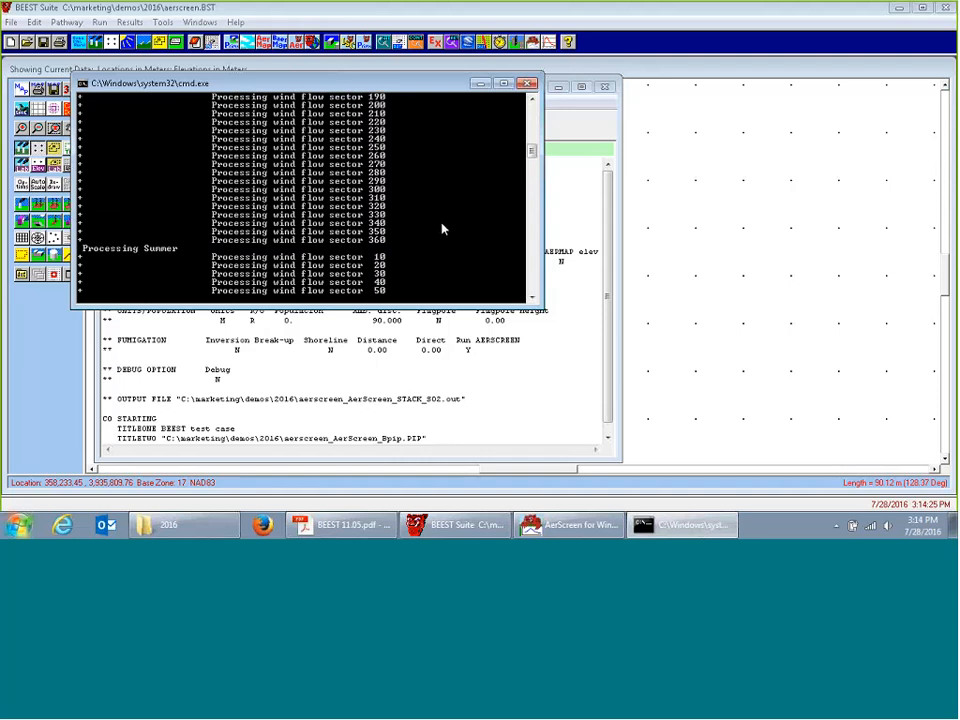
# Switch to BEEST Suite while the run continues and export the VOL source with pollutant SO2 to AerScreen.
pyautogui.click(638, 72)
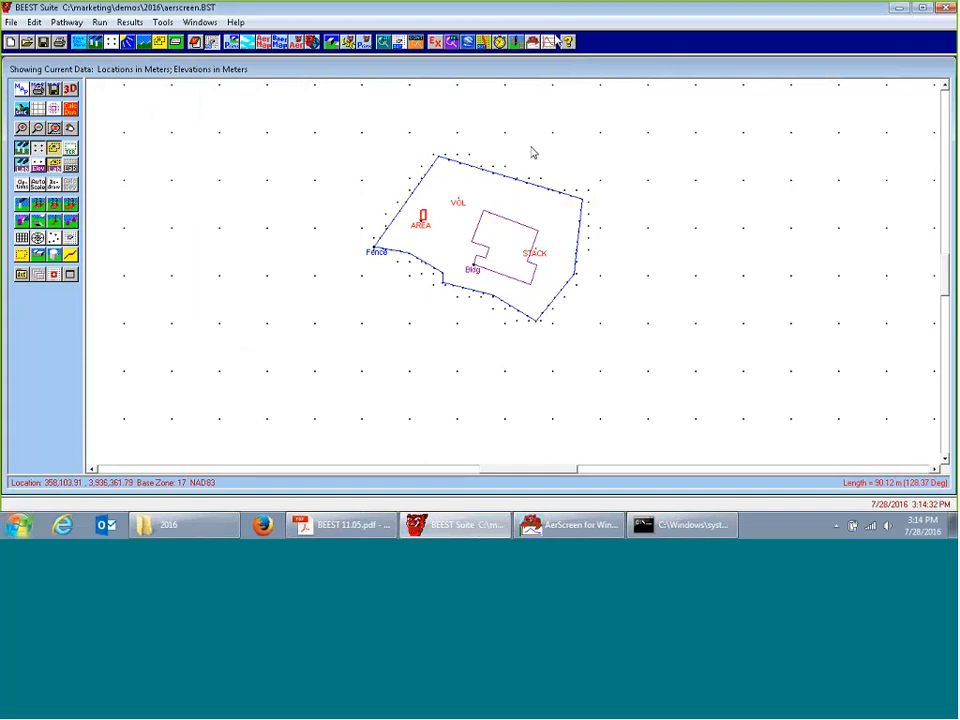
pyautogui.click(532, 45)
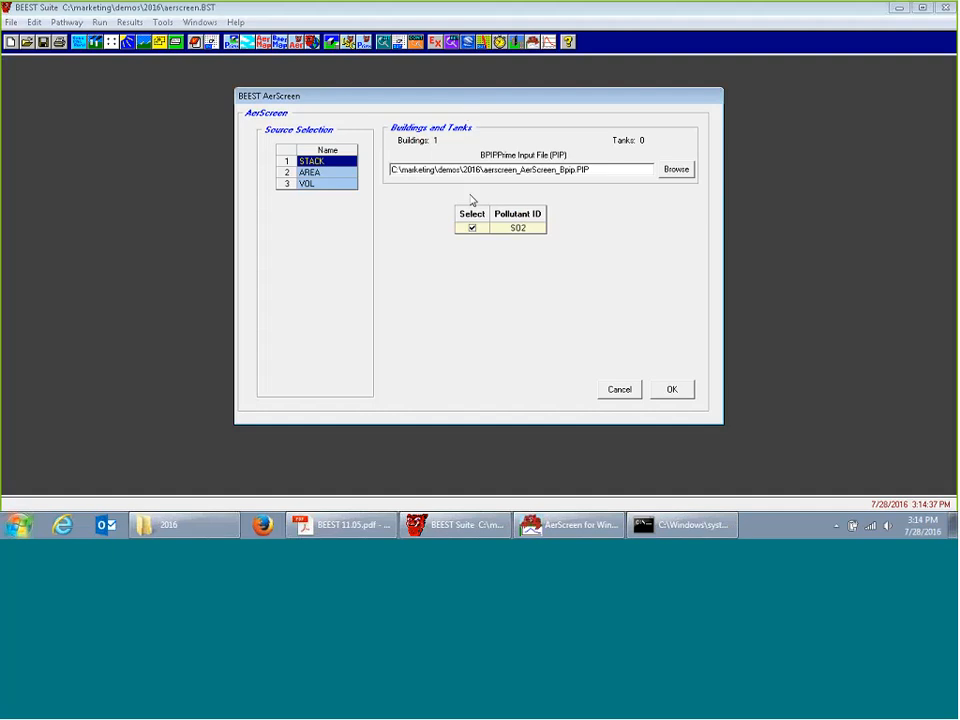
pyautogui.click(310, 186)
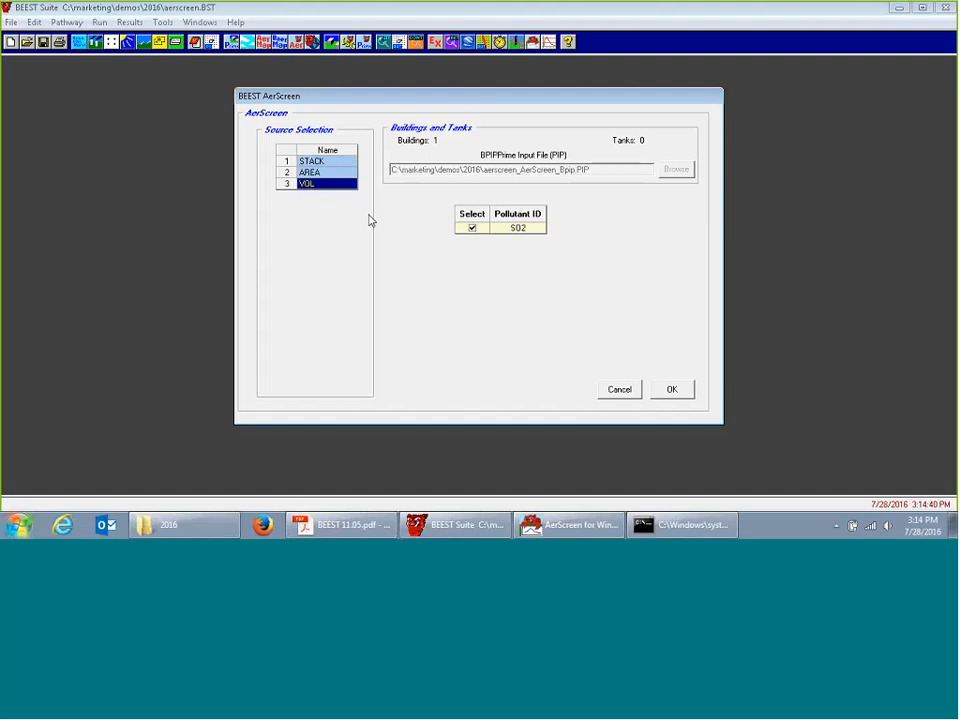
pyautogui.click(672, 390)
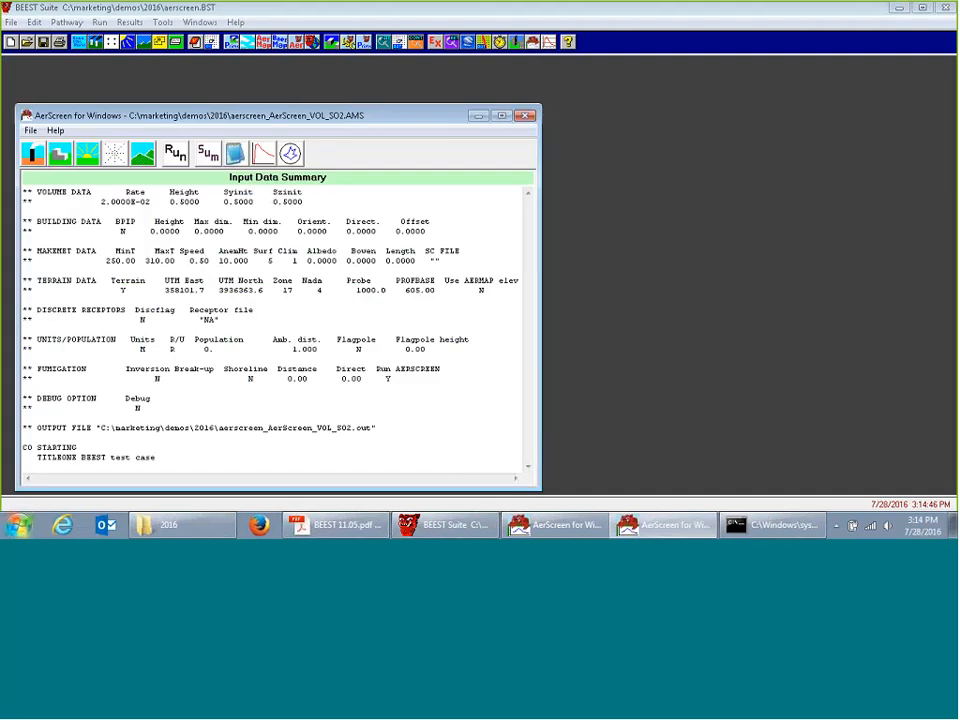
# Review the VOL source parameters and terrain settings without changing them, and close its AerScreen window.
pyautogui.click(33, 155)
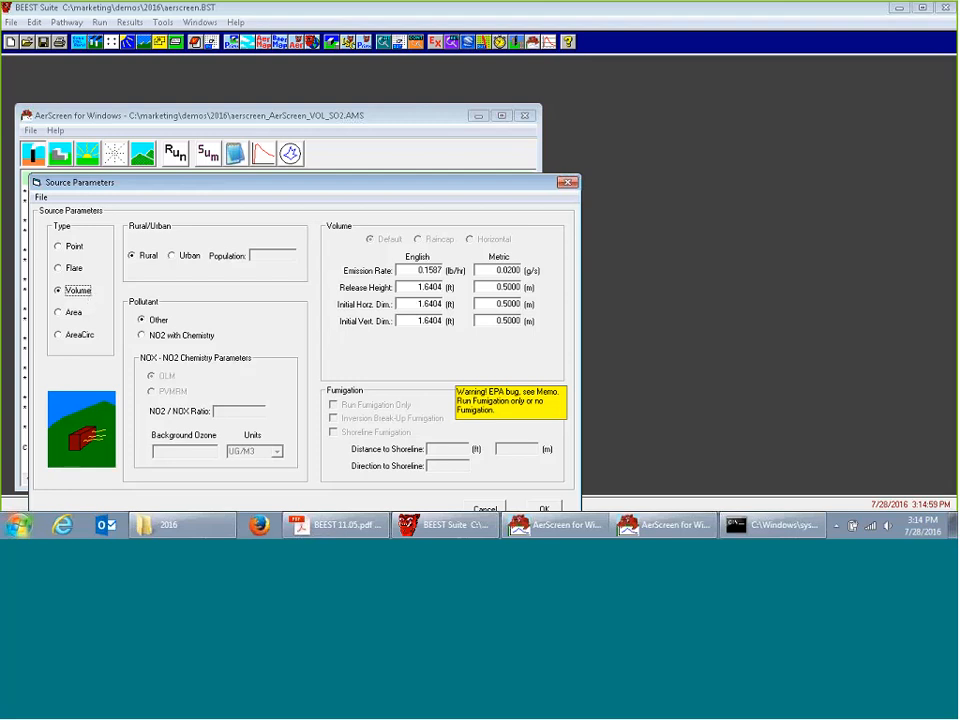
pyautogui.click(544, 508)
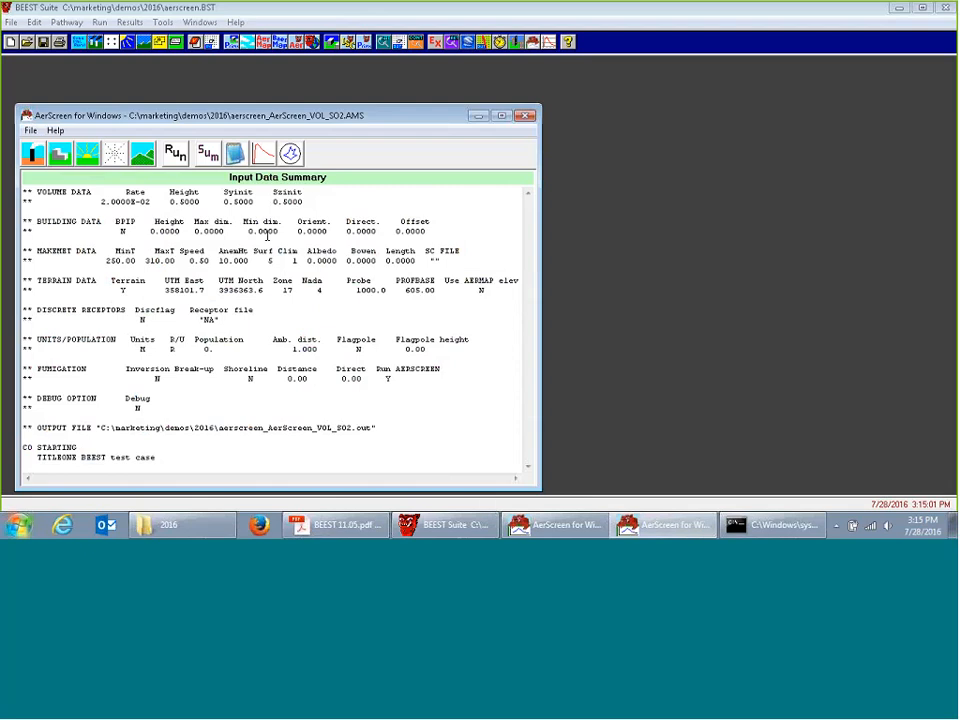
pyautogui.click(142, 153)
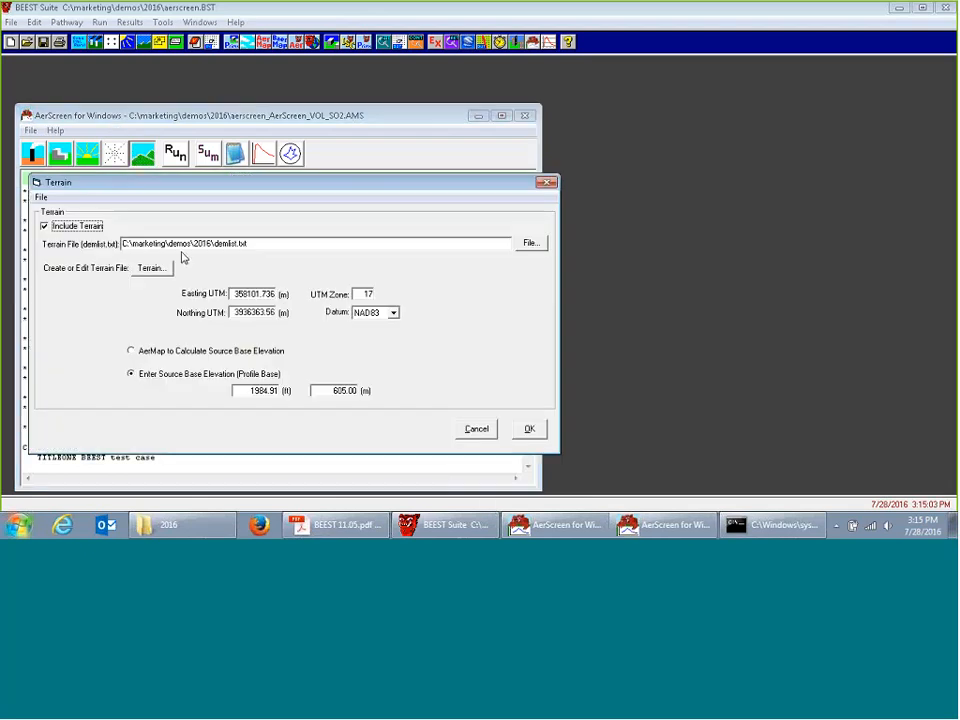
pyautogui.click(476, 428)
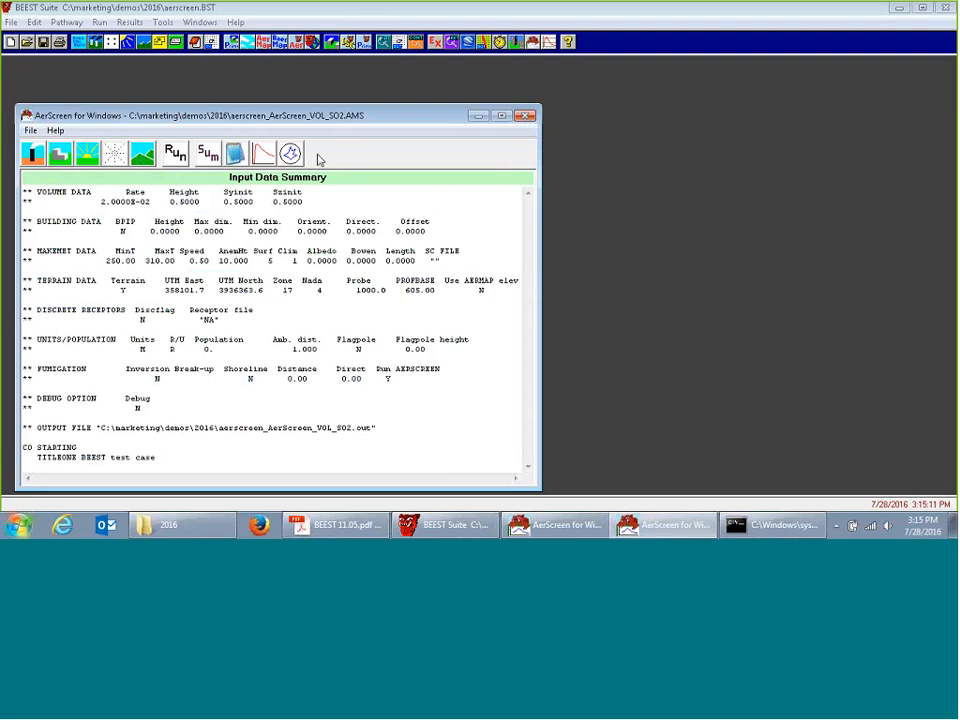
pyautogui.click(525, 116)
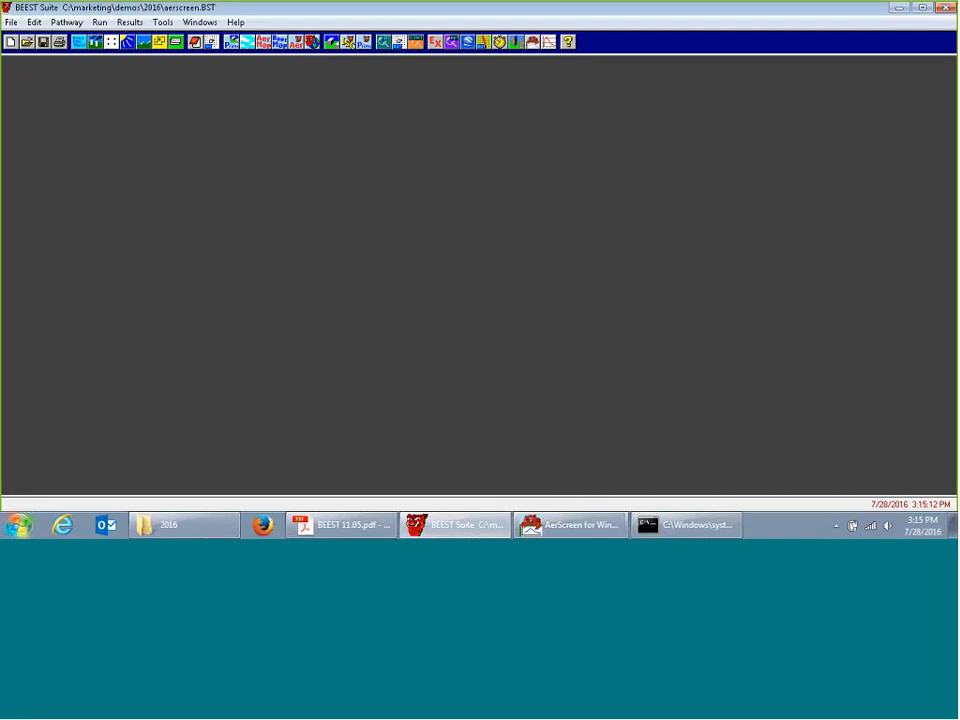
# Return to the command window of the STACK run and continue past the pause to bring up the AERSCREEN results.
pyautogui.click(577, 527)
pyautogui.click(683, 525)
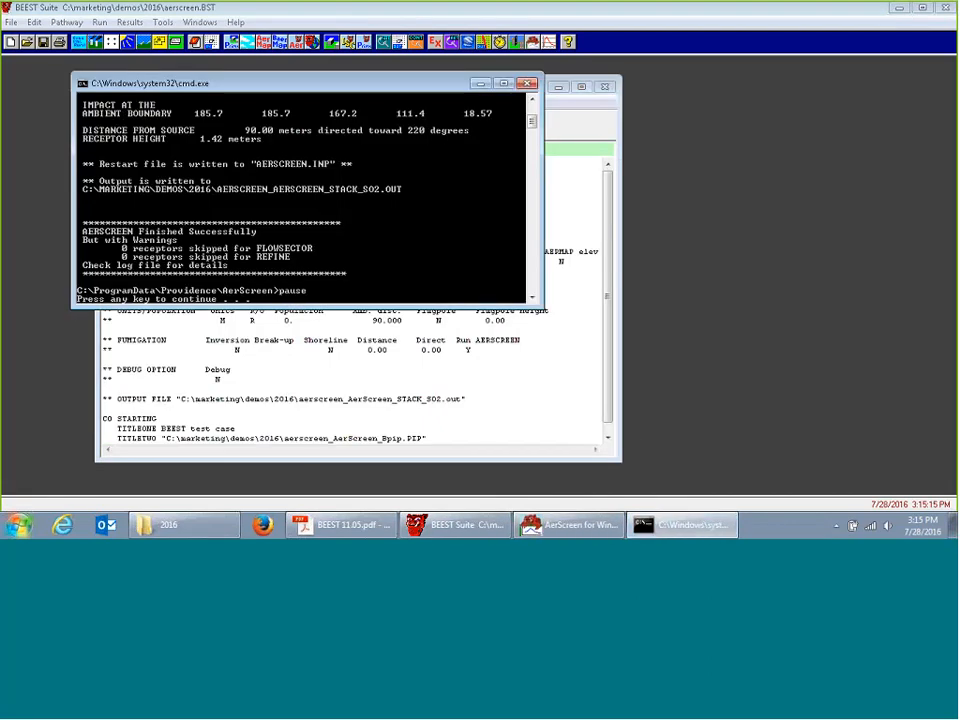
pyautogui.press('Return')
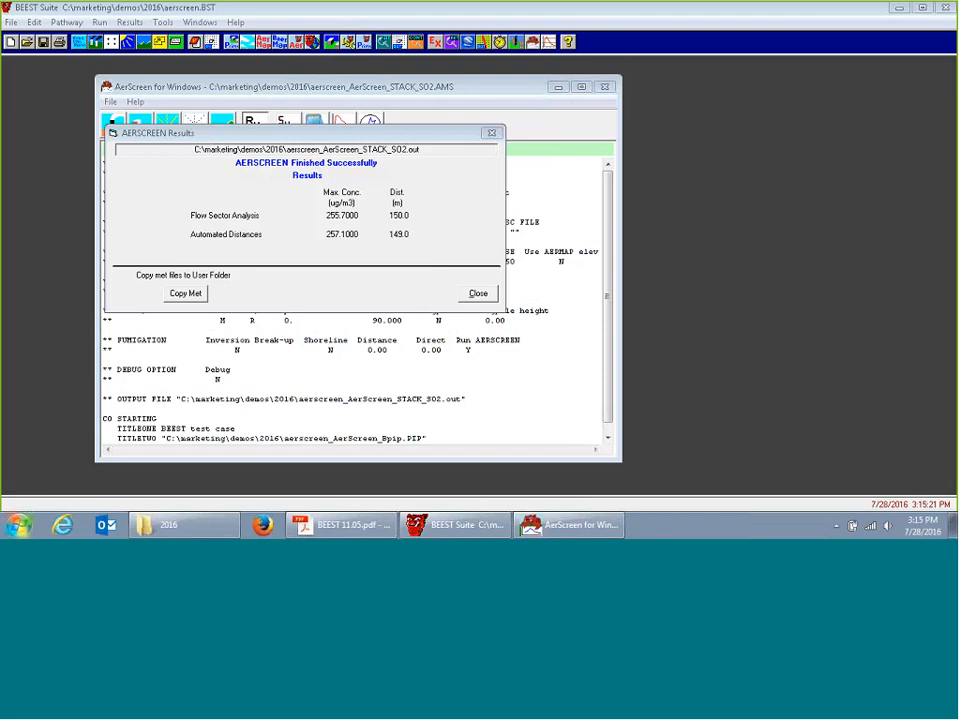
# Close the AERSCREEN results, view the graph for the STACK run, and close the AerScreen window.
pyautogui.click(478, 293)
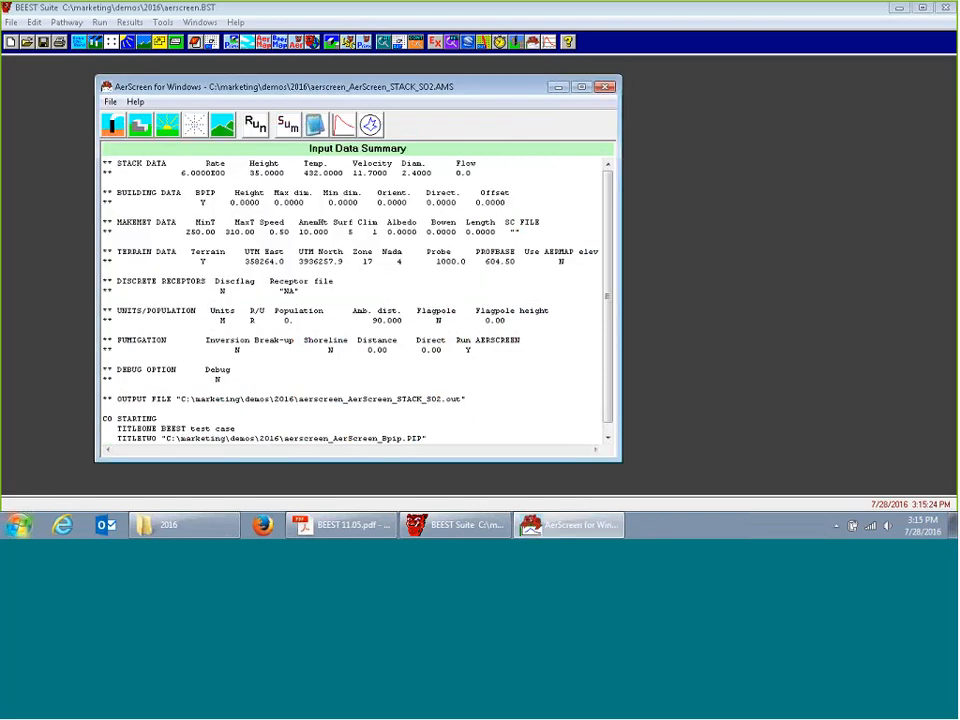
pyautogui.click(342, 124)
pyautogui.click(569, 88)
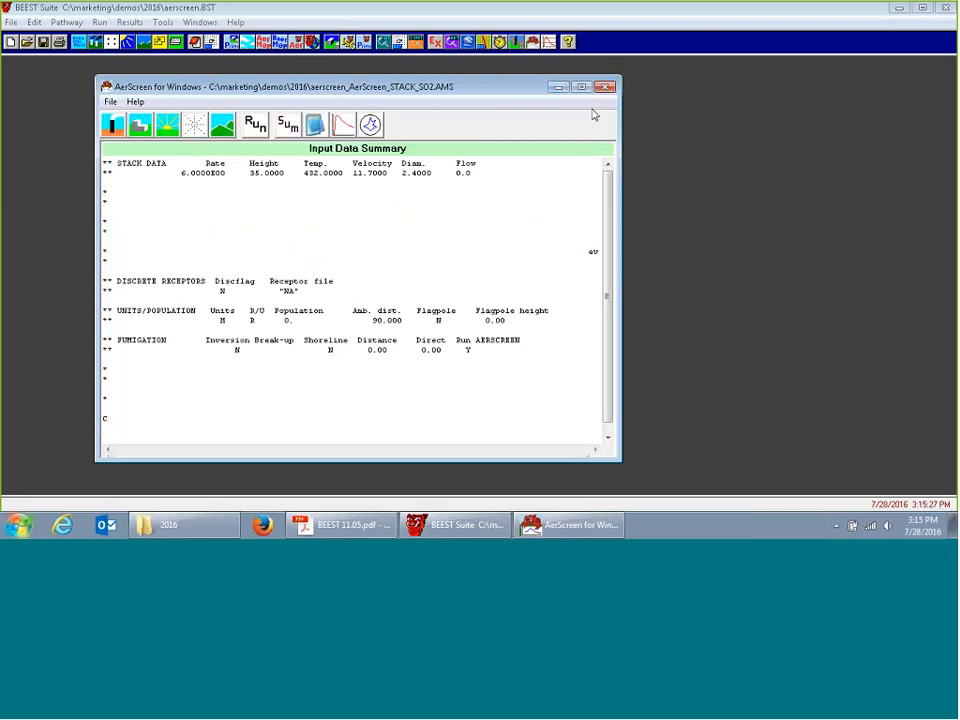
pyautogui.click(606, 88)
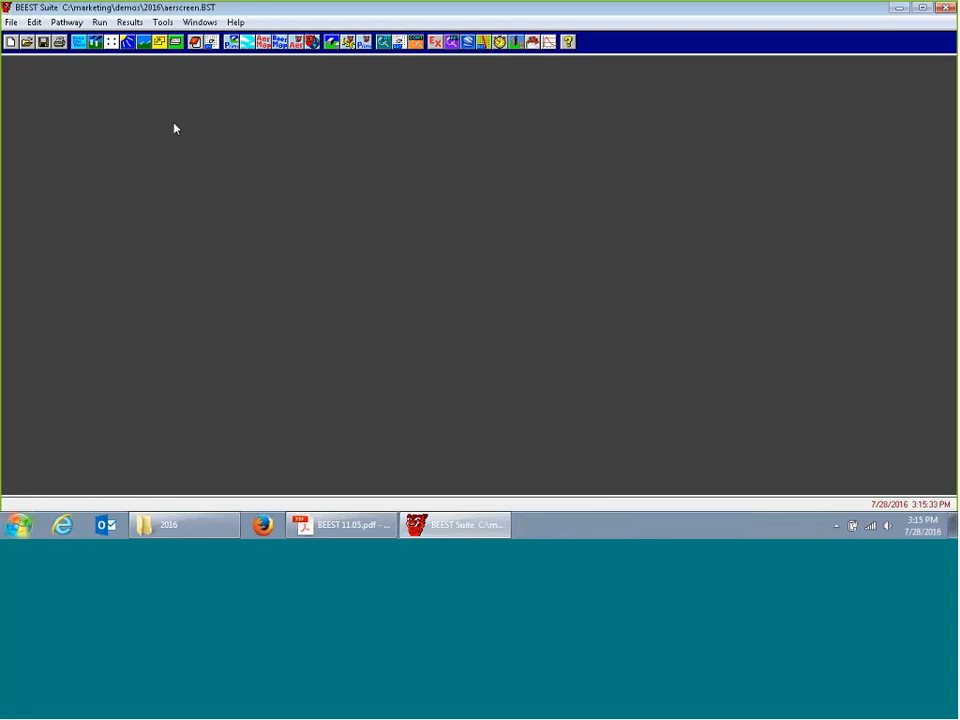
# Check the AerScreen and Screen3 model locations in the screening preferences, leaving them as they are.
pyautogui.click(10, 22)
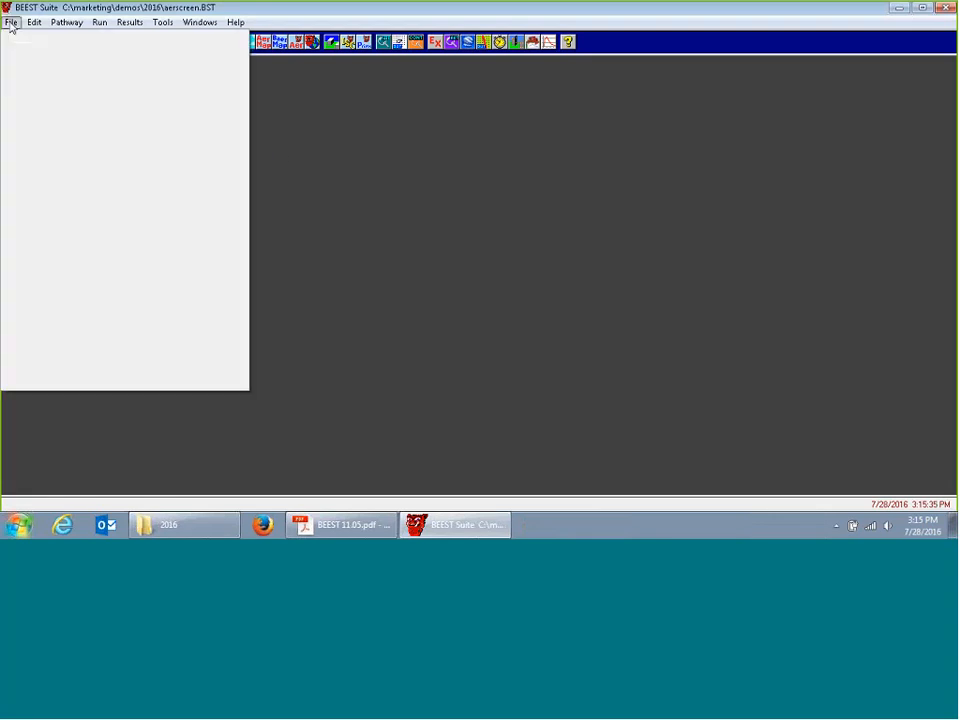
pyautogui.click(68, 180)
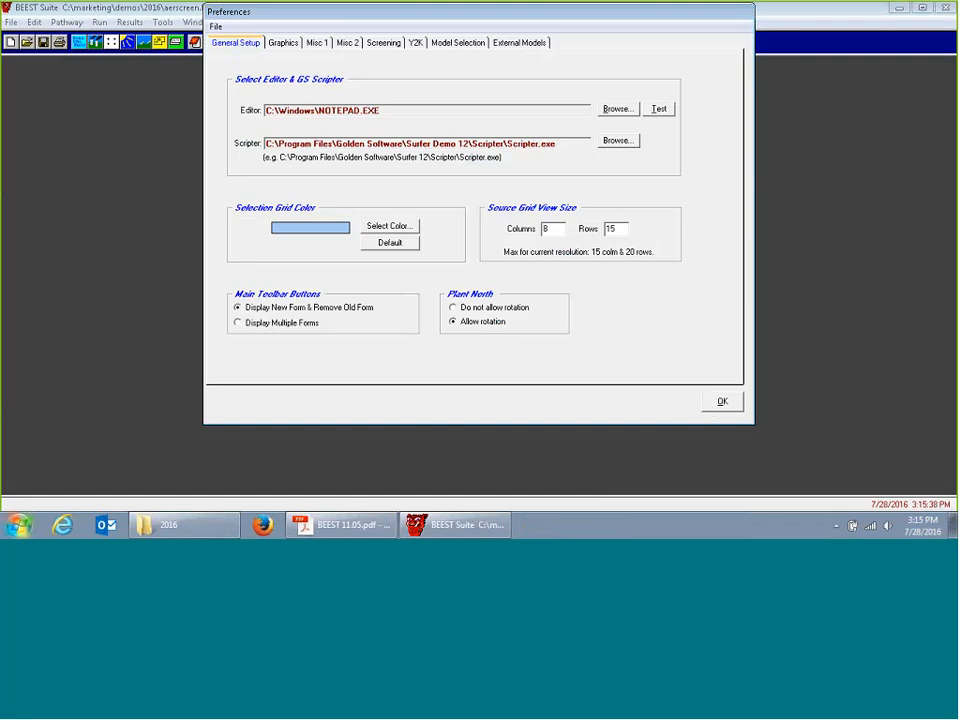
pyautogui.click(384, 43)
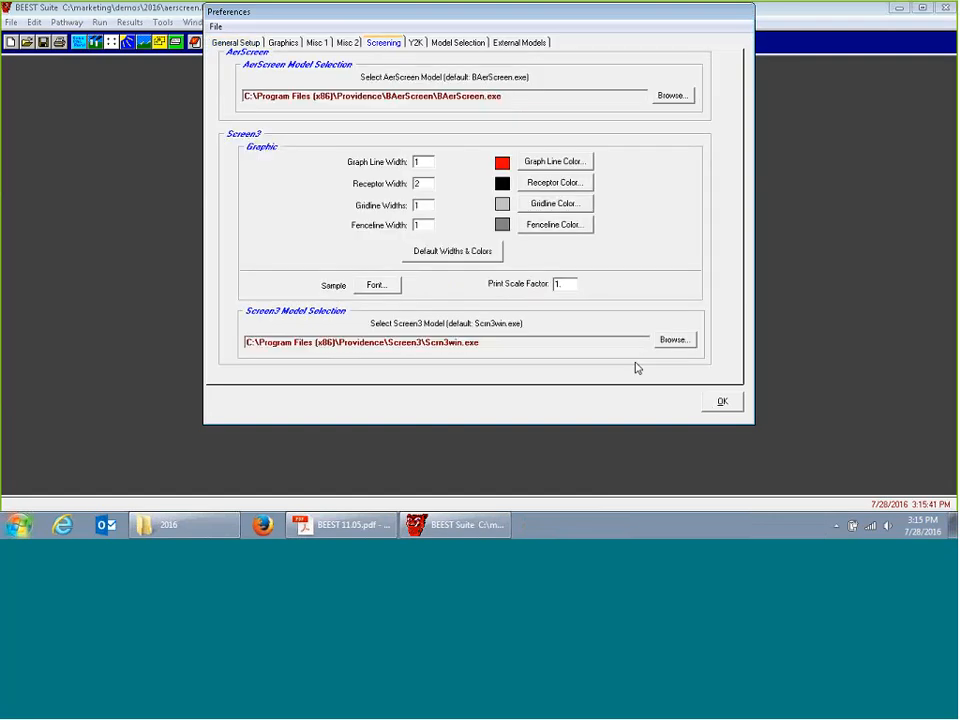
pyautogui.click(724, 401)
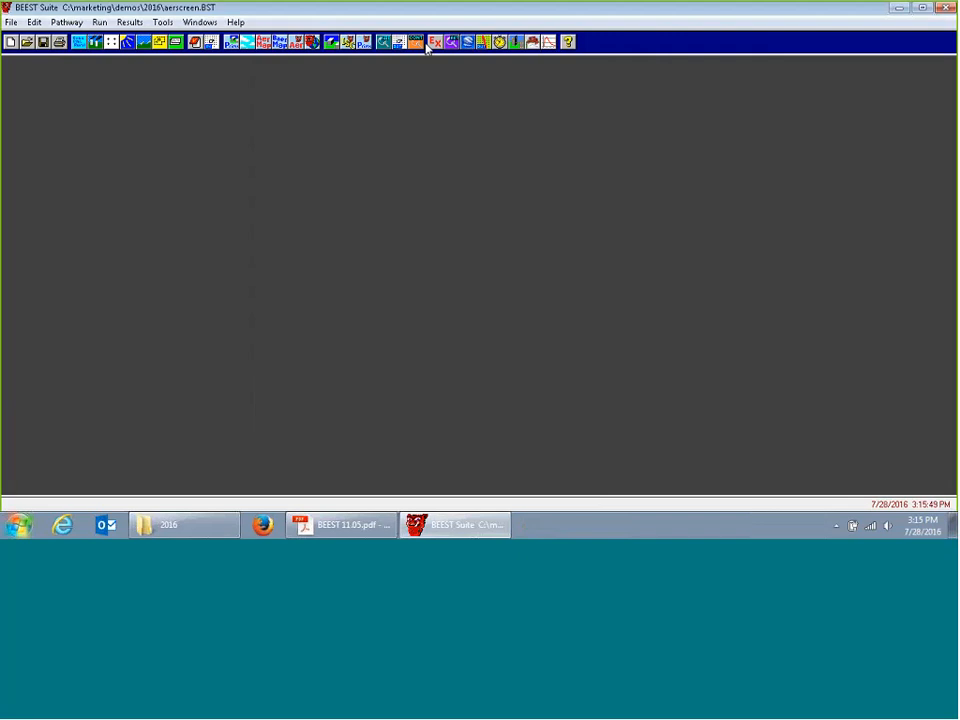
# Bring up the AerScreen export options, pick the AREA source, and leave without exporting.
pyautogui.click(99, 22)
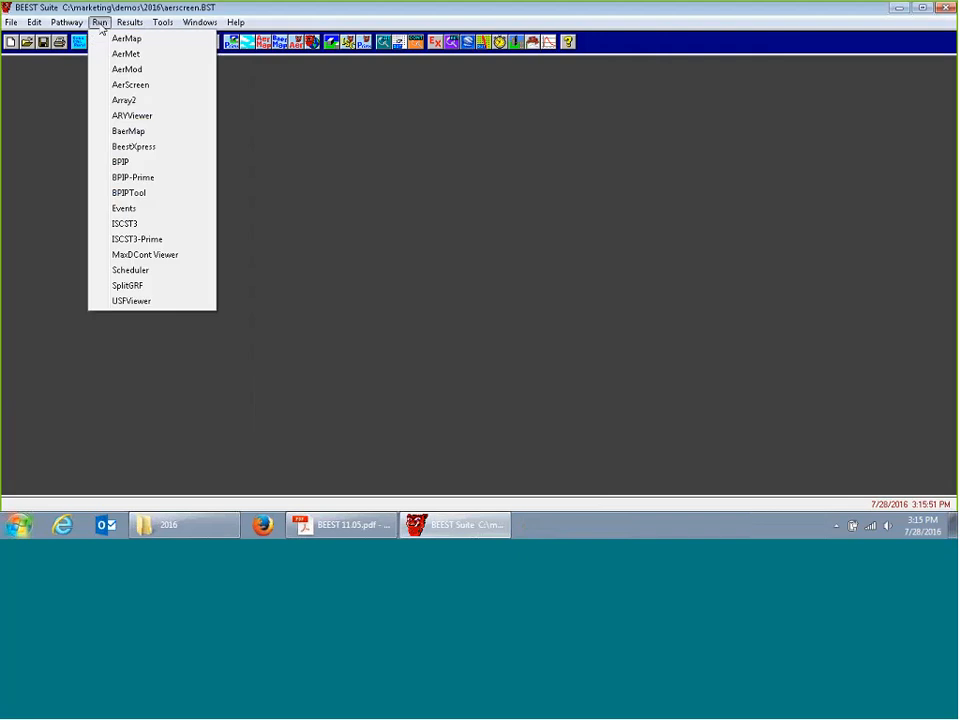
pyautogui.click(142, 85)
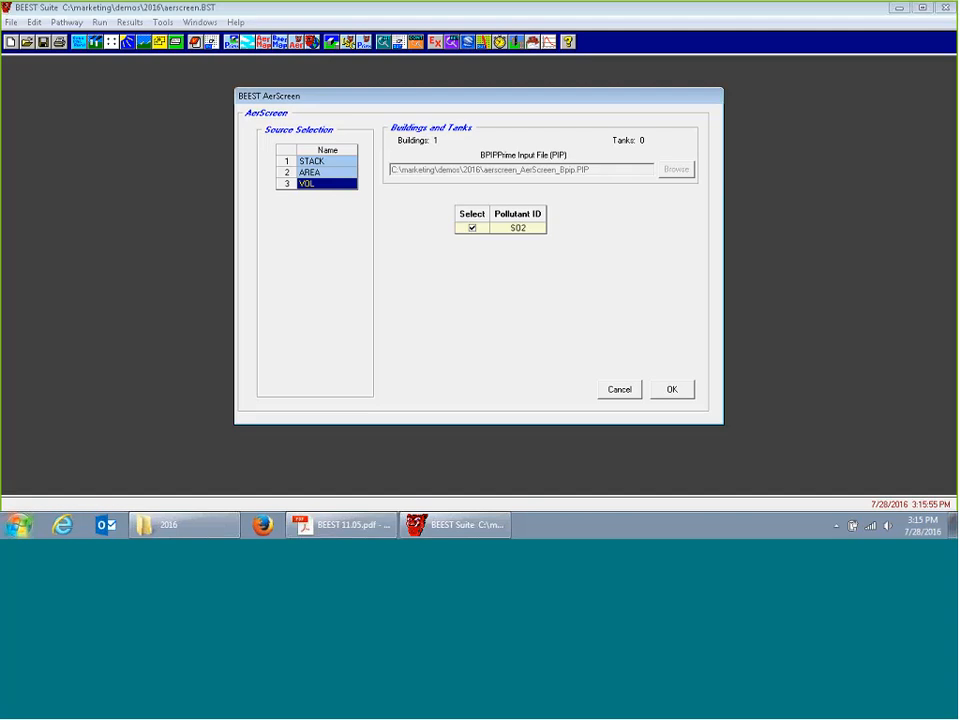
pyautogui.click(335, 172)
pyautogui.click(641, 389)
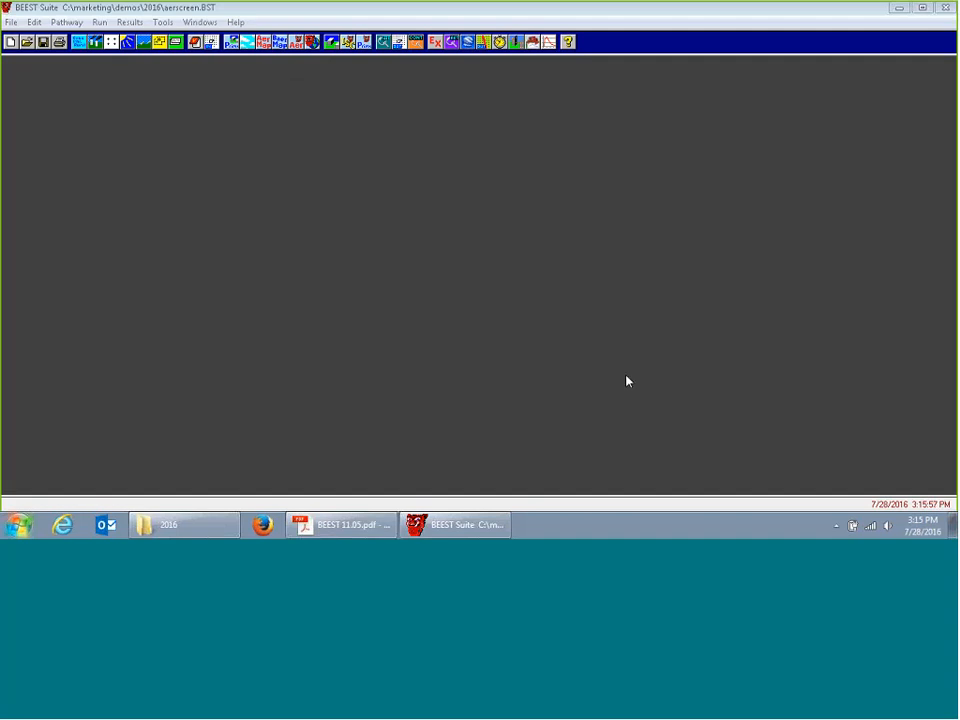
# Advance the BEEST 11.05 PDF in Acrobat Reader to the Downwash slide, and open the session bpip.BST in BEEST Suite.
pyautogui.click(340, 531)
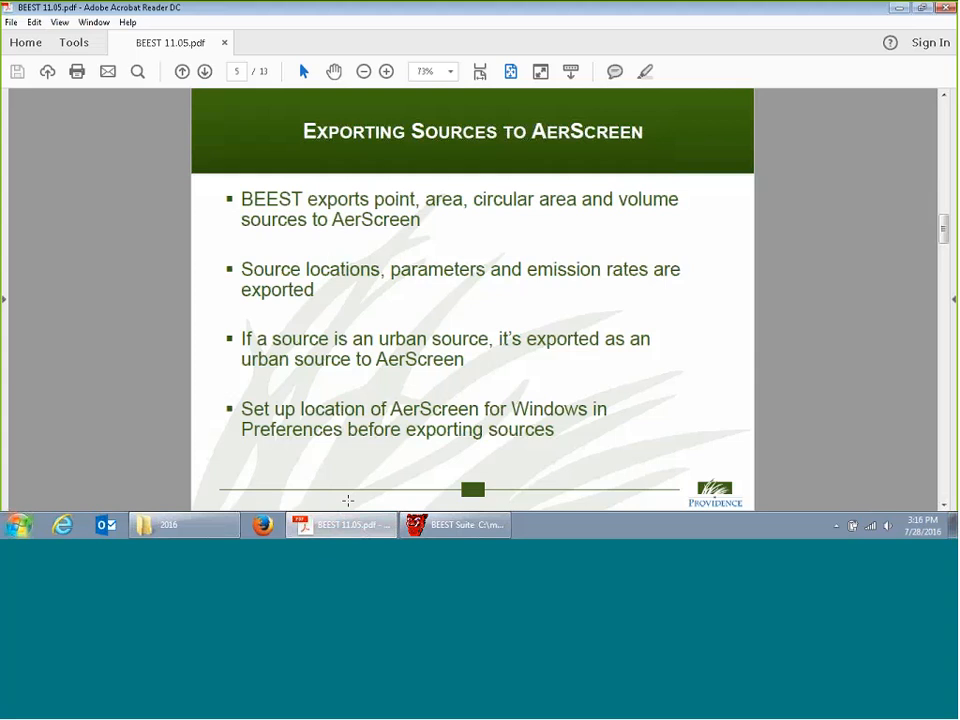
pyautogui.scroll(-1, 348, 499)
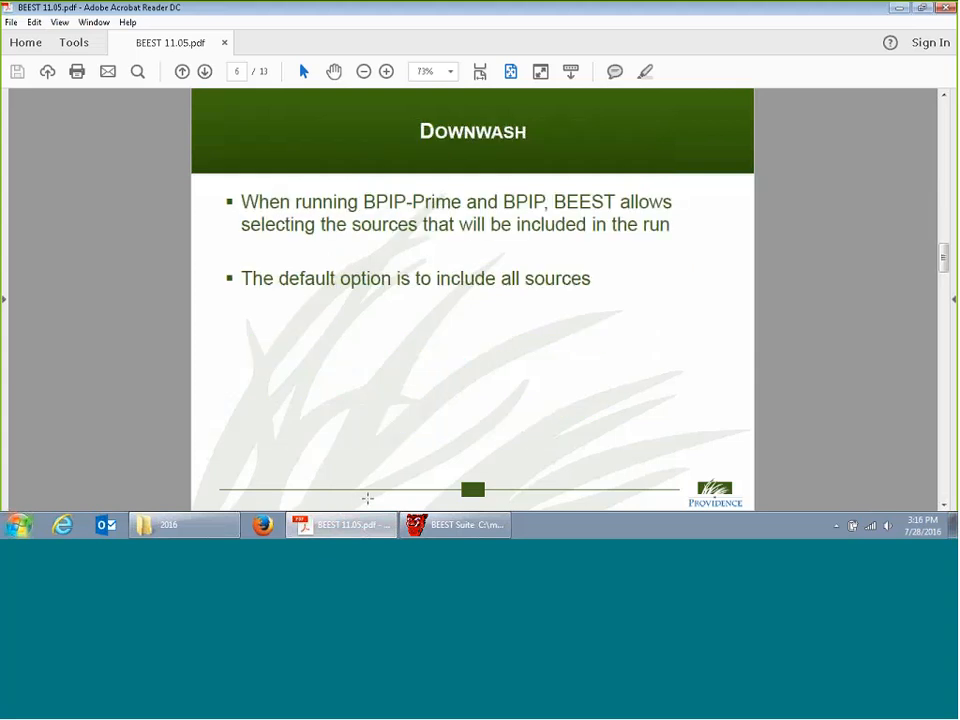
pyautogui.click(455, 524)
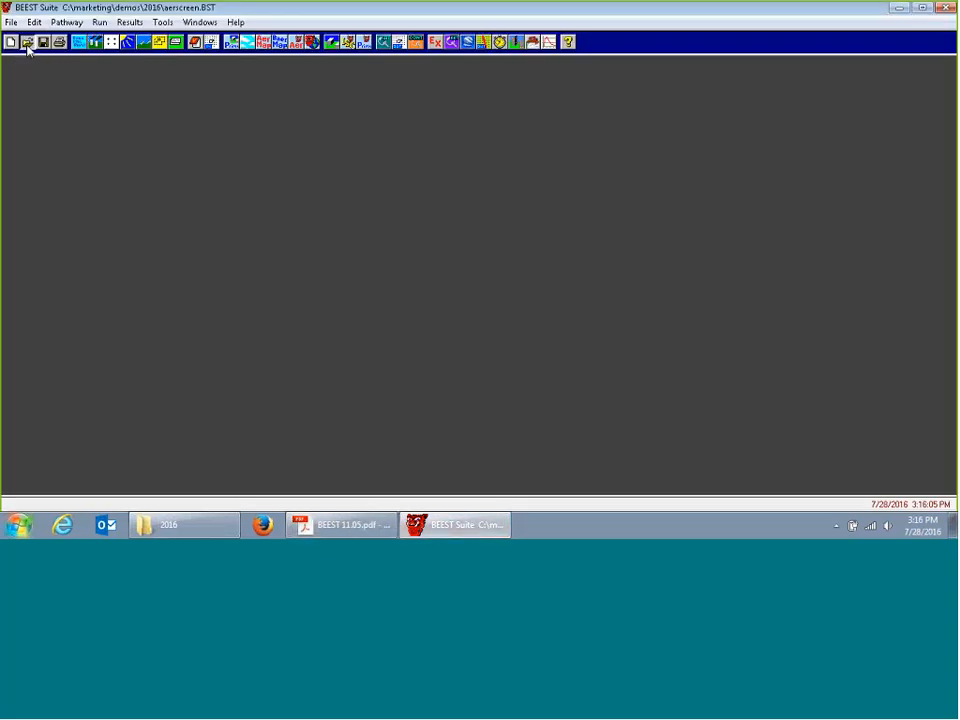
pyautogui.click(27, 45)
pyautogui.click(489, 306)
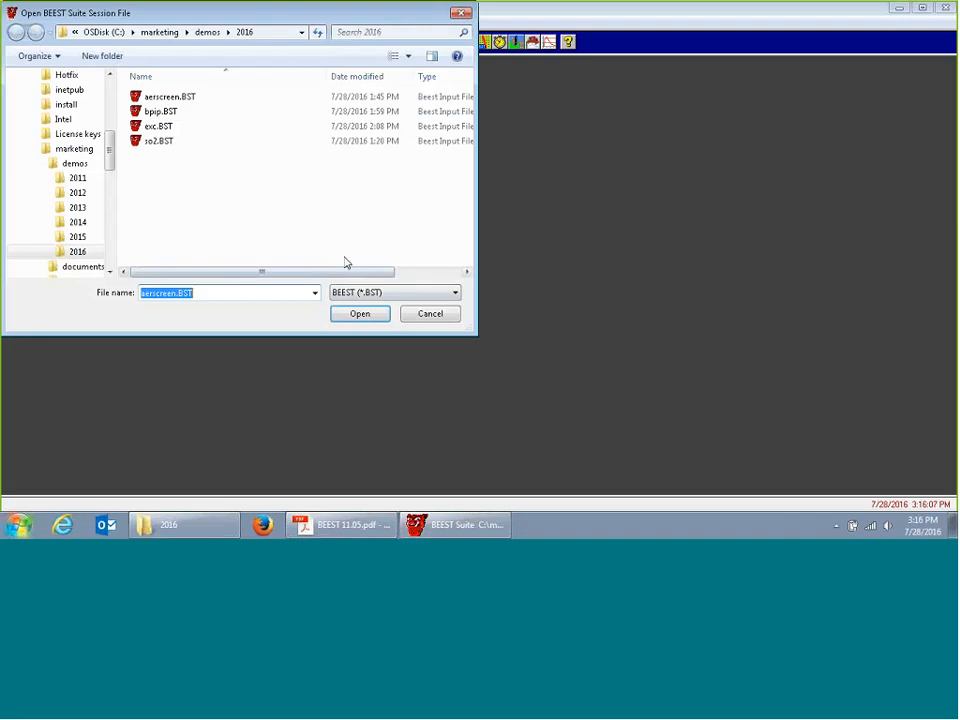
pyautogui.doubleClick(158, 111)
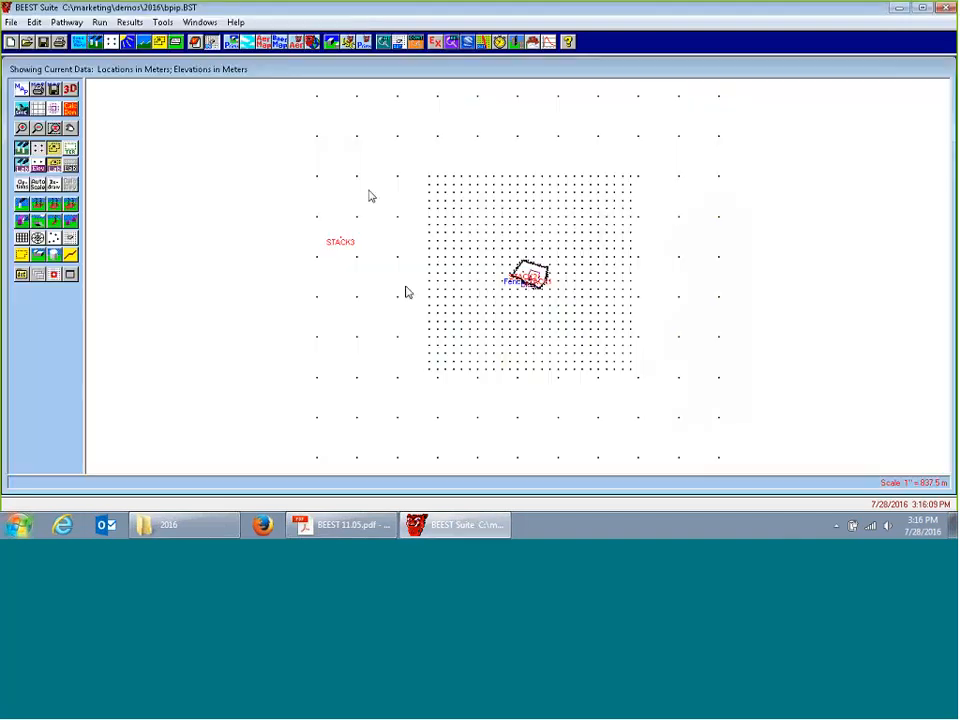
pyautogui.click(305, 530)
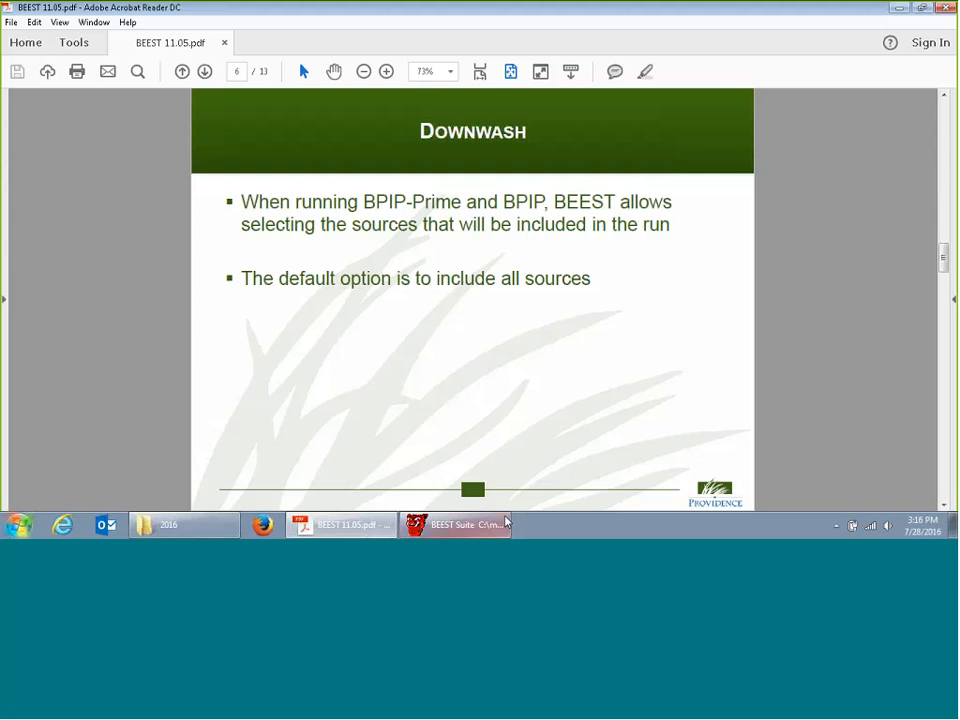
pyautogui.click(463, 528)
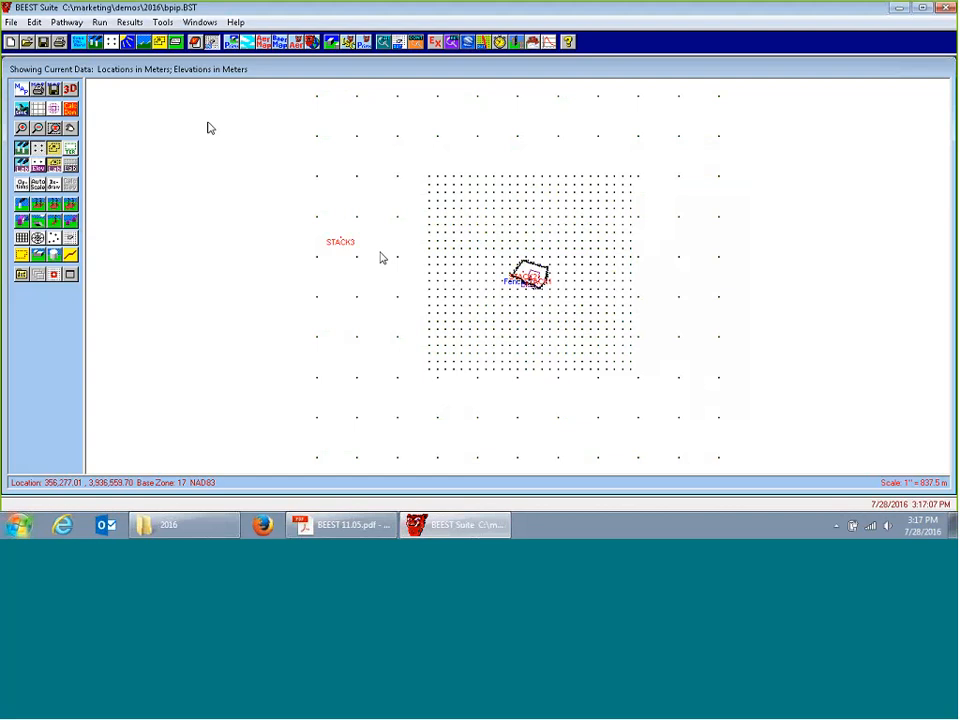
# Run BPIP-Prime for only the point sources STACK1 and STACK2, overwriting the existing bpip files.
pyautogui.click(234, 44)
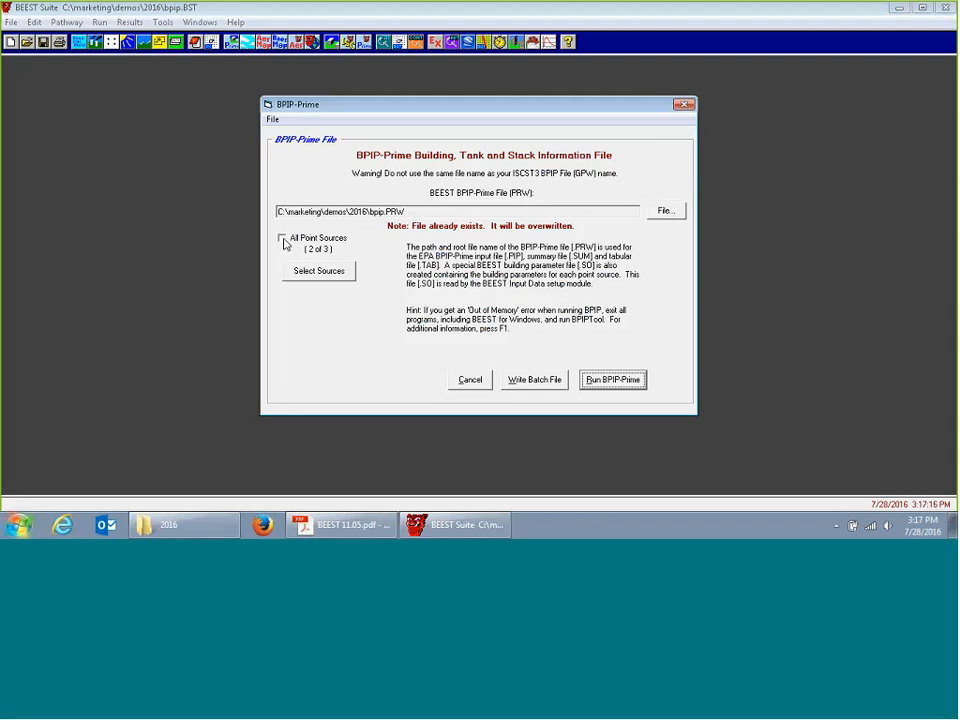
pyautogui.click(283, 240)
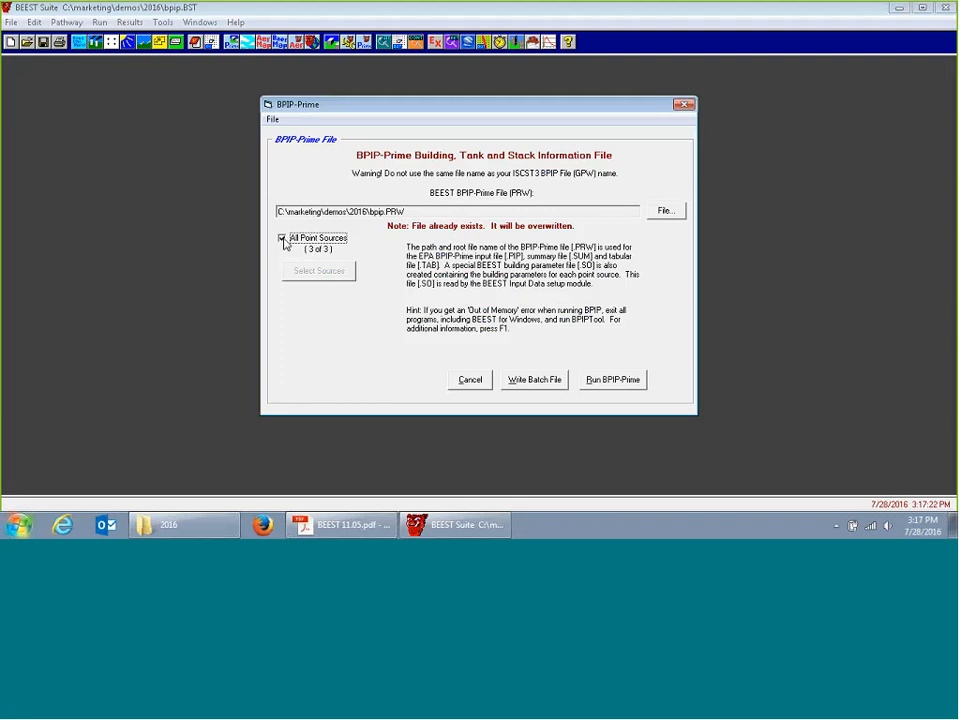
pyautogui.click(283, 240)
pyautogui.click(351, 273)
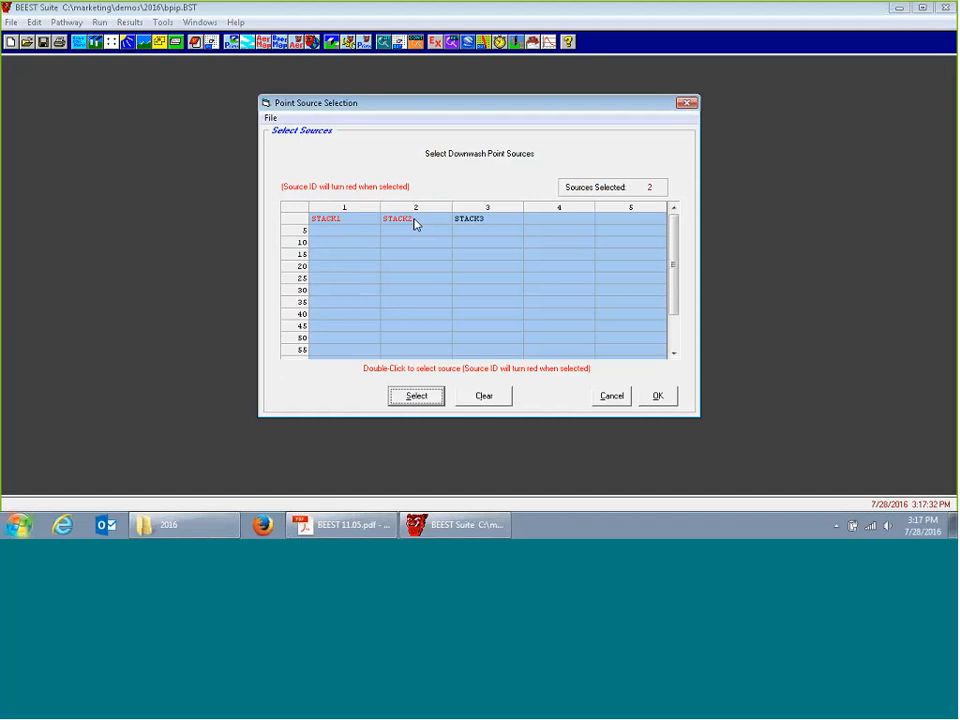
pyautogui.click(660, 395)
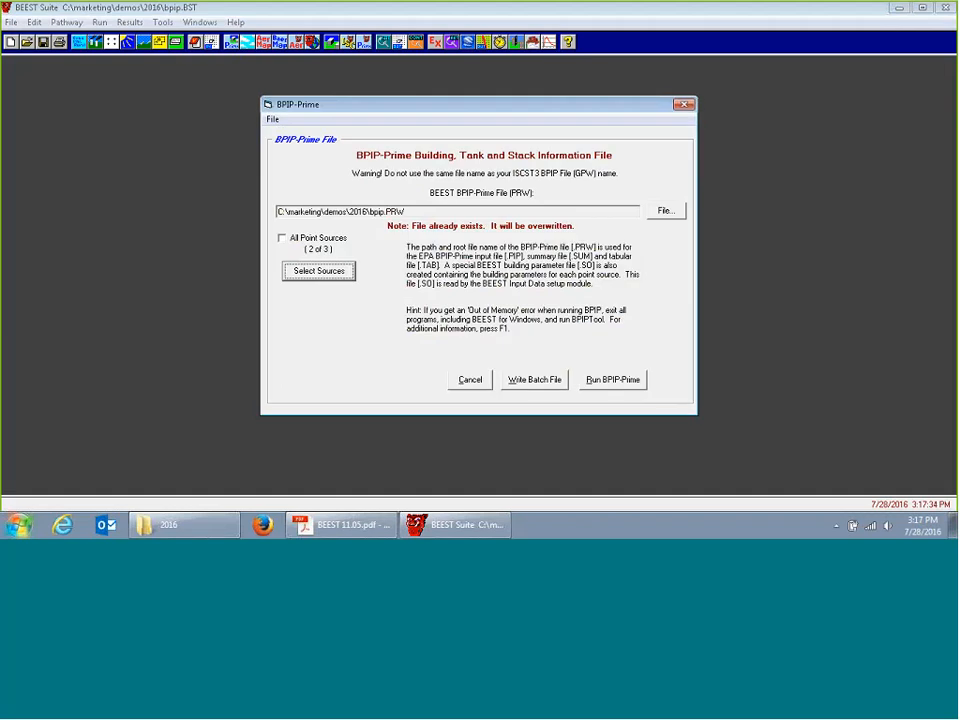
pyautogui.click(611, 384)
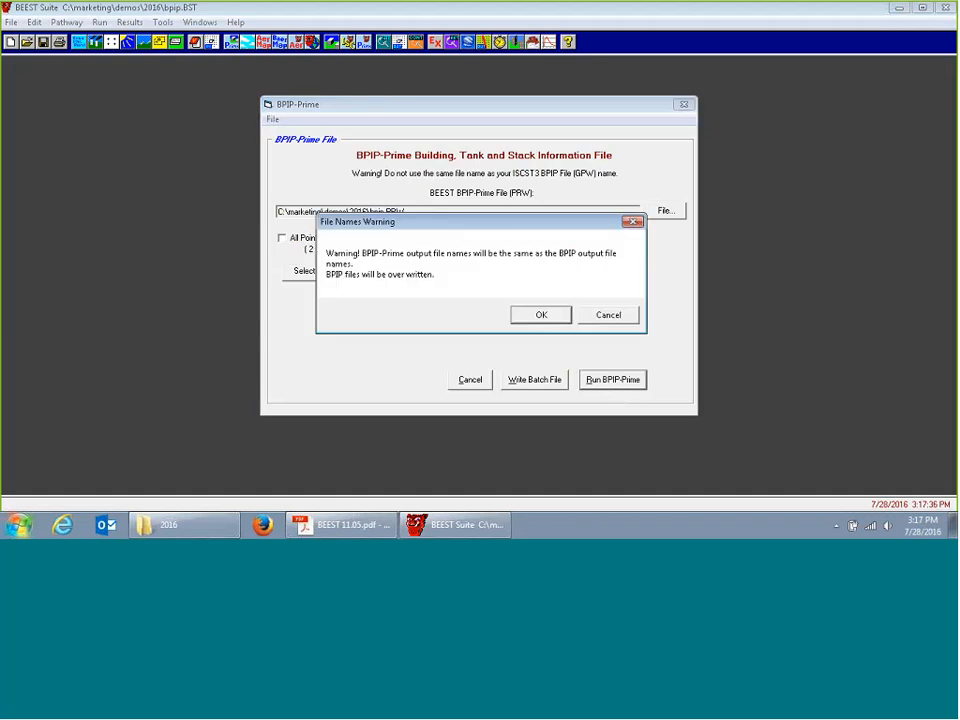
pyautogui.click(541, 315)
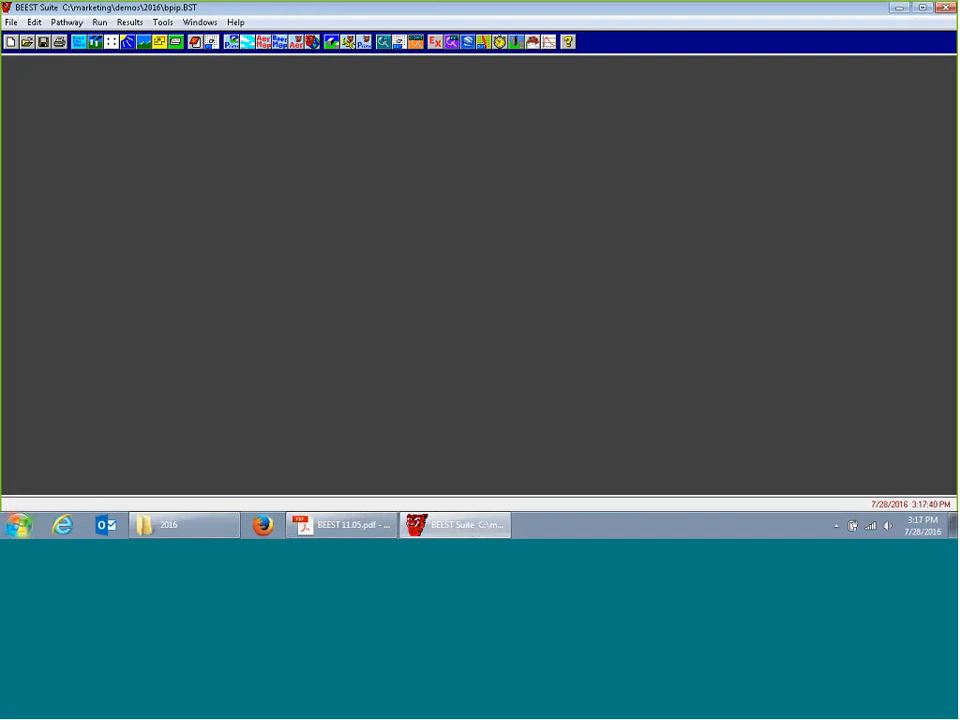
# Build the AERMOD input file bpip.DTA with downwash included, review its diagnostics, and exit without running the model.
pyautogui.click(297, 44)
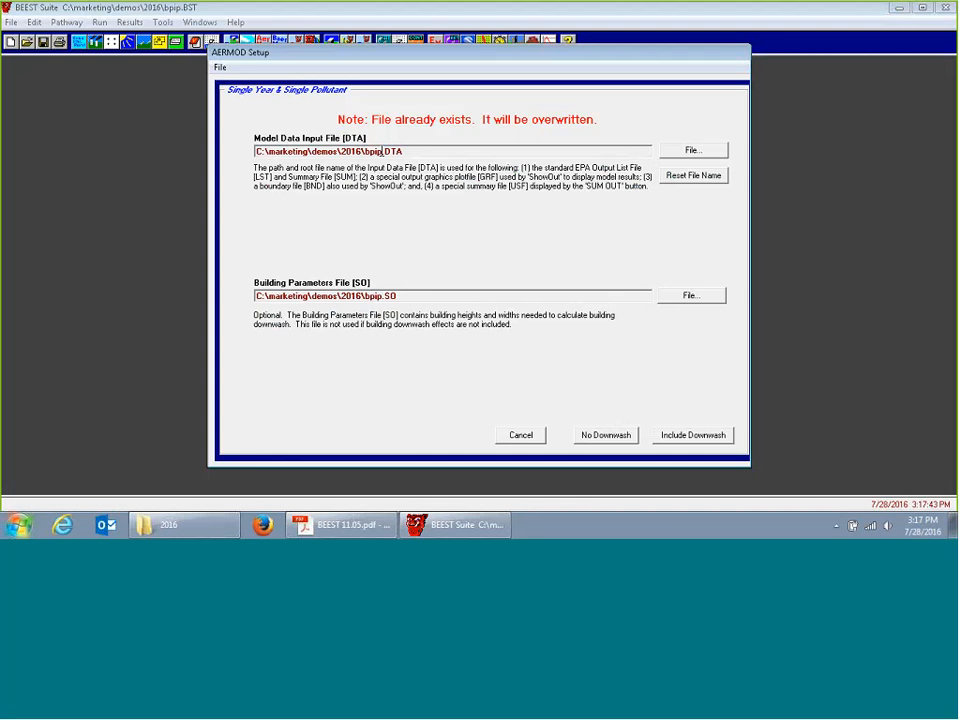
pyautogui.click(670, 440)
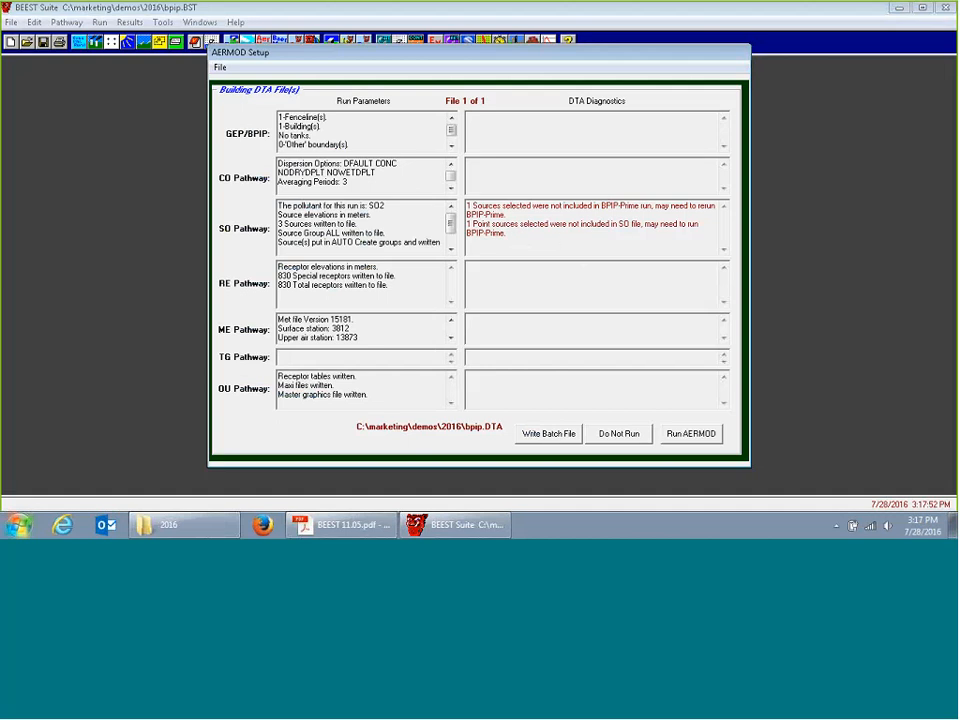
pyautogui.click(619, 436)
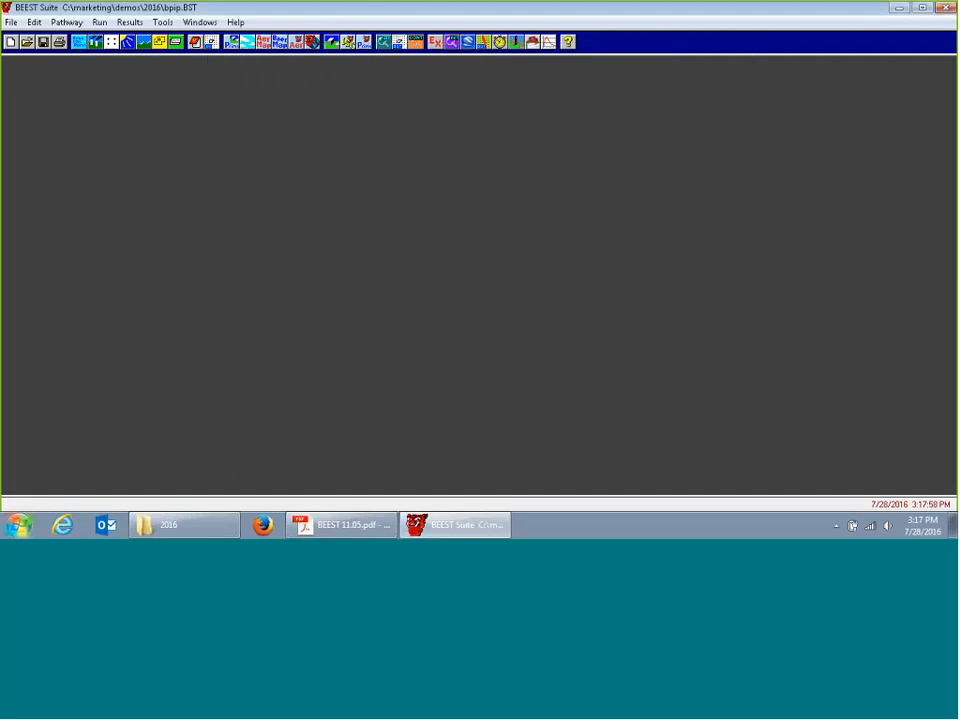
# Switch to Acrobat Reader and advance the BEEST 11.05 slides to the Flare Tool page.
pyautogui.click(337, 531)
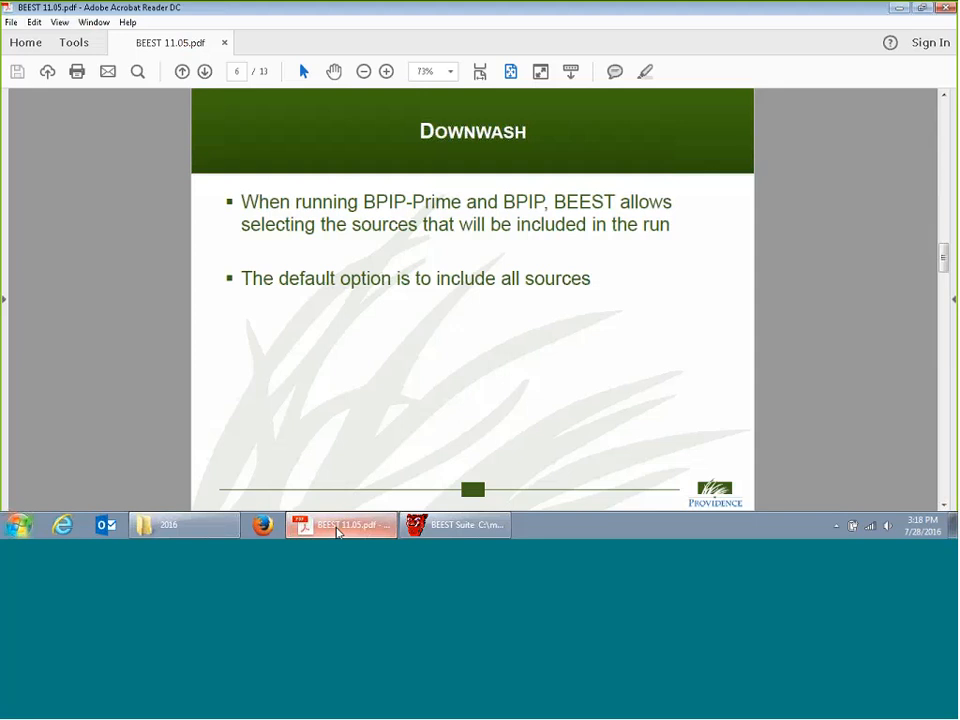
pyautogui.press('pagedown')
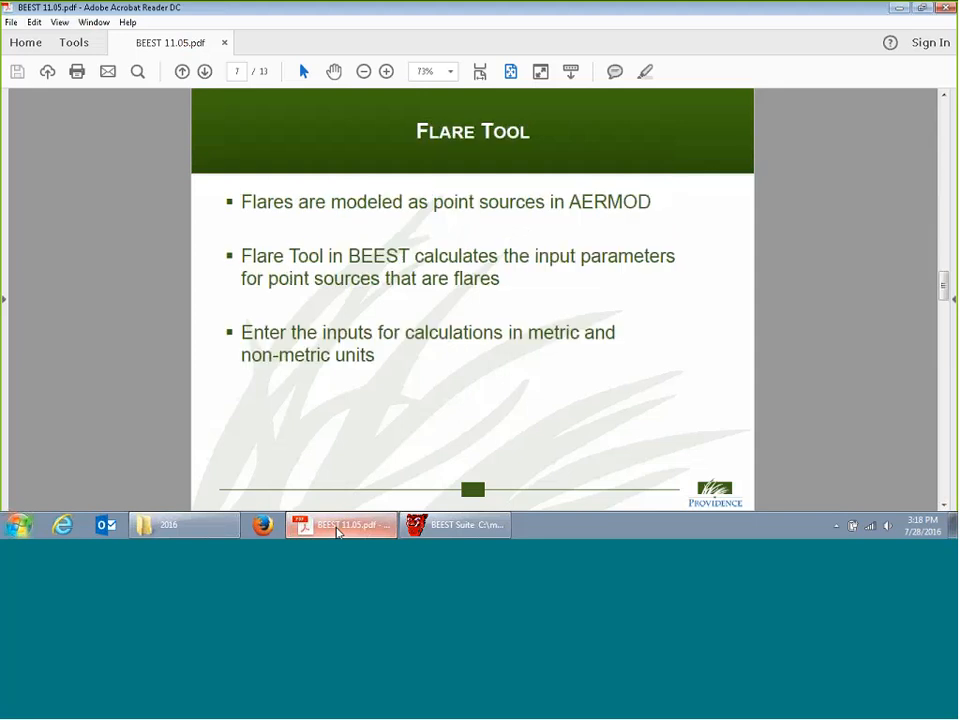